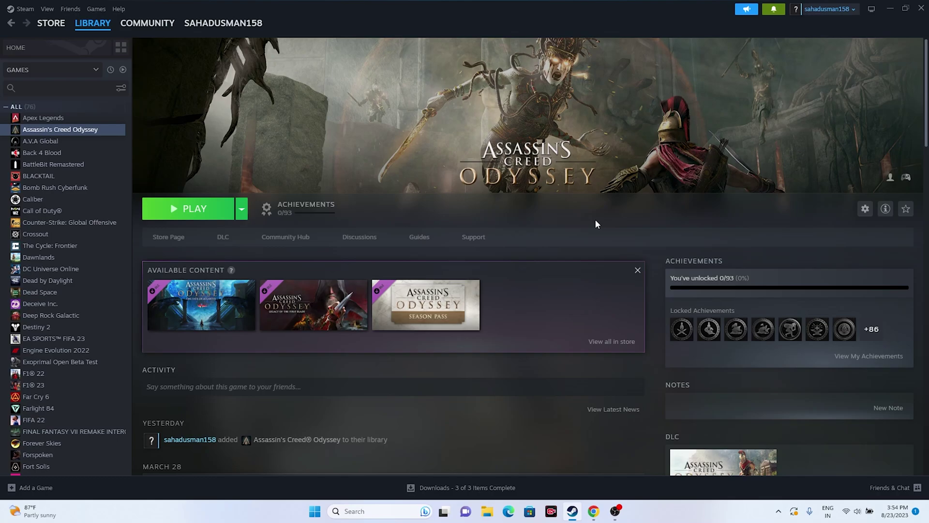
Enter -dx12 as Assassin's Creed Odyssey's launch option in its Steam Properties, then close them.
{"action": "right_click", "coordinate": [46, 133]}
{"action": "left_click", "coordinate": [58, 205]}
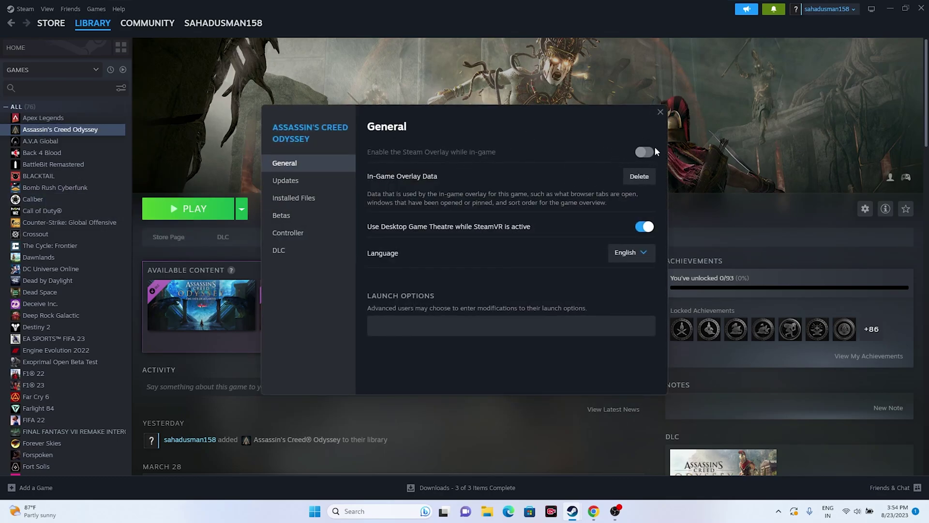
{"action": "left_click_drag", "start_coordinate": [572, 133], "coordinate": [714, 139]}
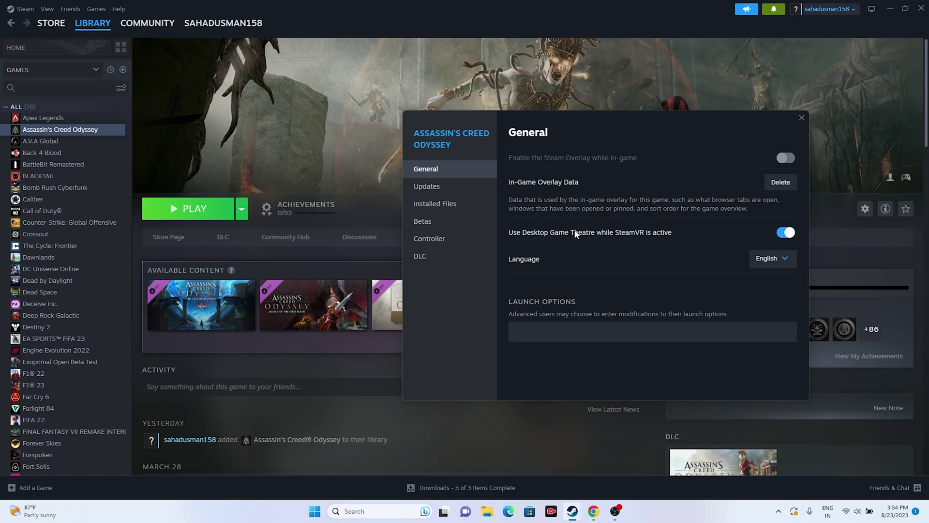
{"action": "left_click", "coordinate": [522, 329]}
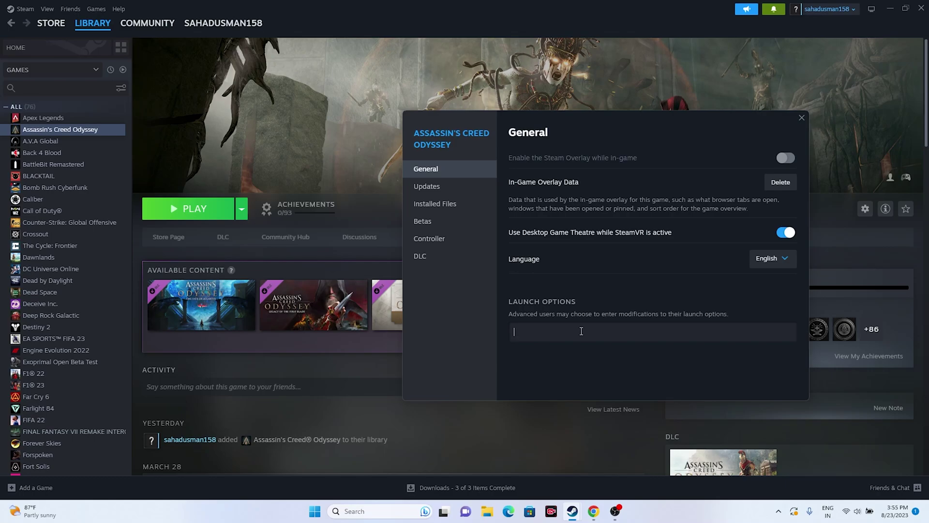
{"action": "type", "text": "-dx11"}
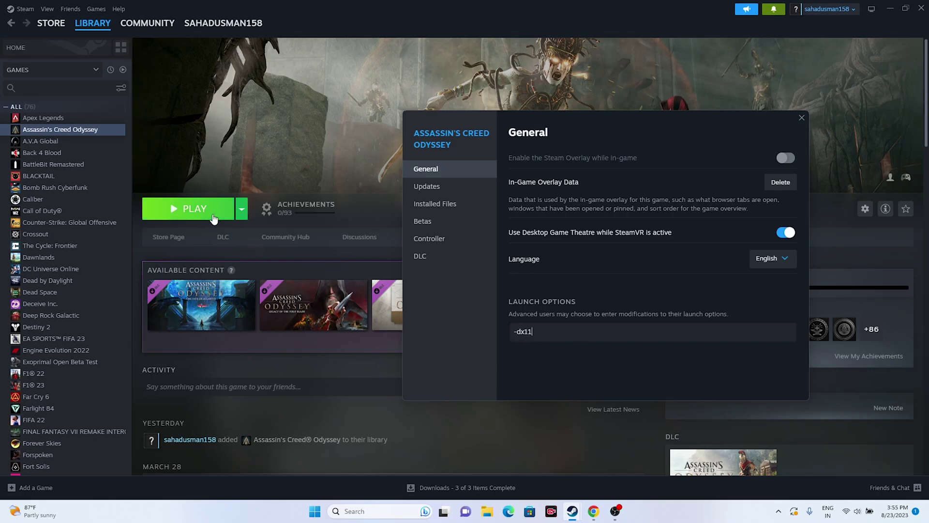
{"action": "key", "text": "BackSpace"}
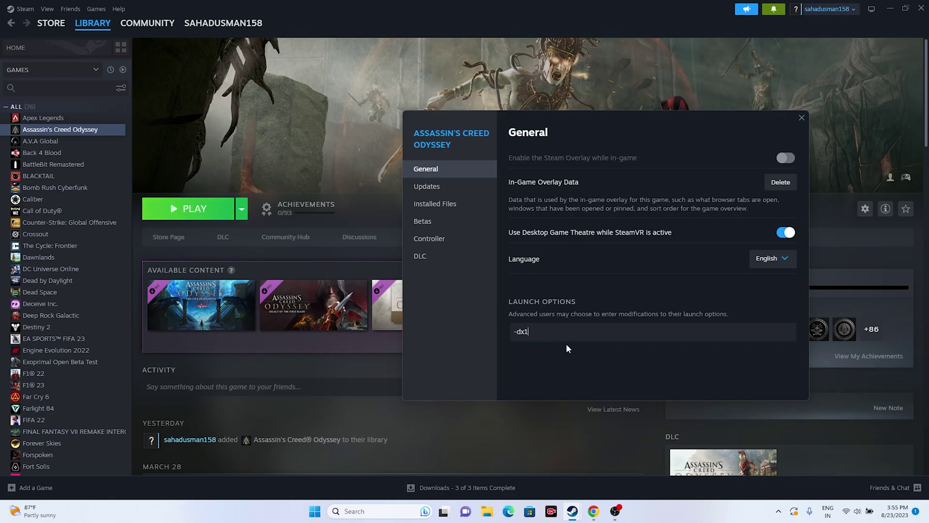
{"action": "type", "text": "2"}
{"action": "left_click", "coordinate": [800, 117]}
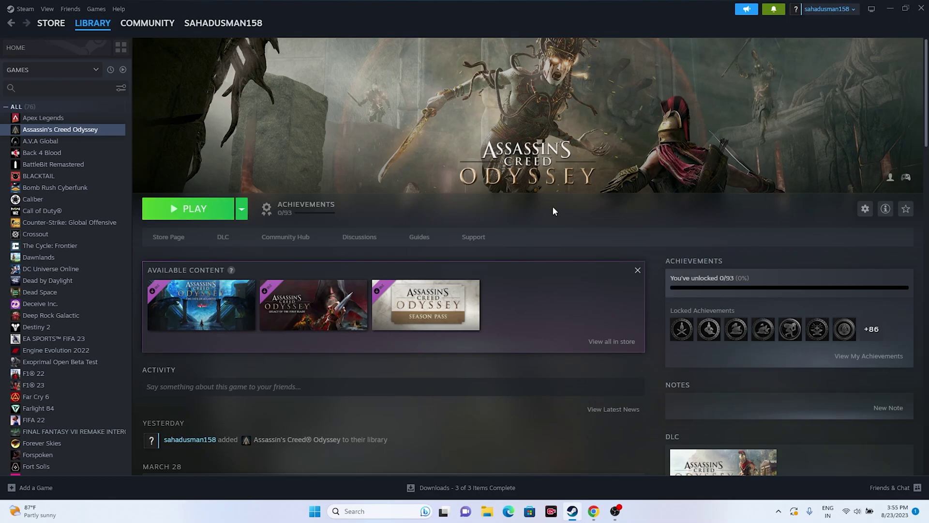
{"action": "left_click", "coordinate": [889, 10]}
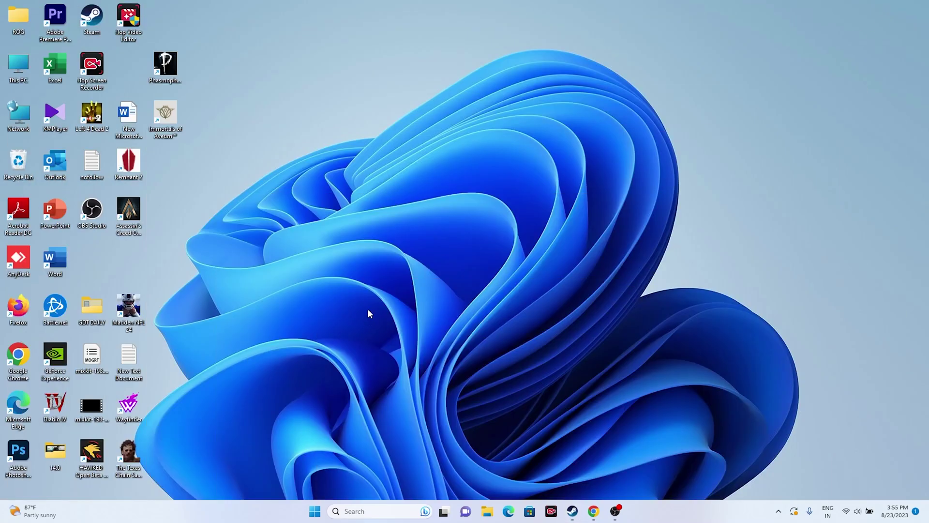
{"action": "right_click", "coordinate": [314, 512]}
{"action": "left_click", "coordinate": [315, 391]}
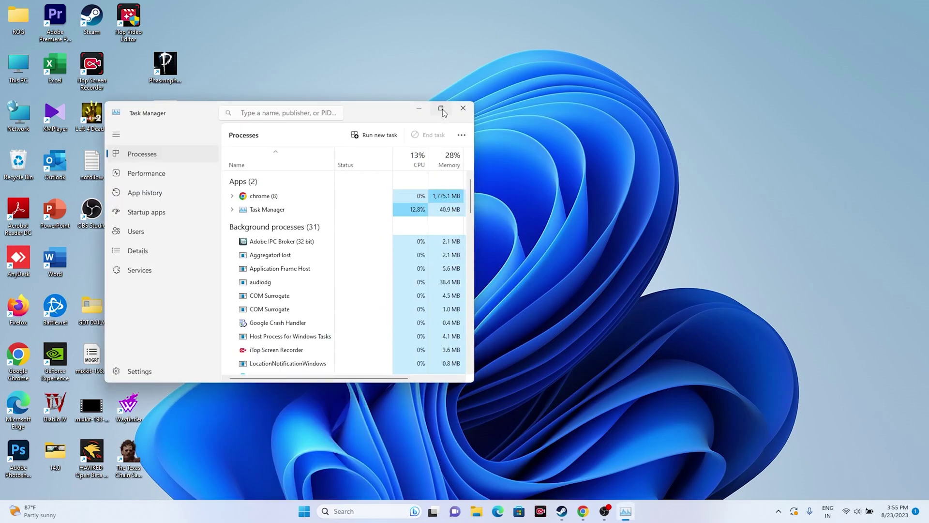
{"action": "left_click", "coordinate": [441, 109]}
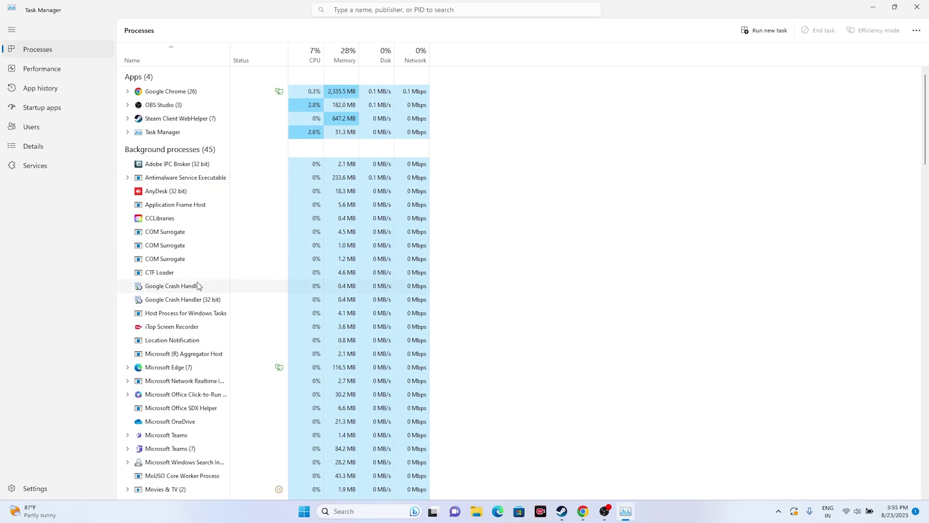
{"action": "left_click", "coordinate": [917, 7]}
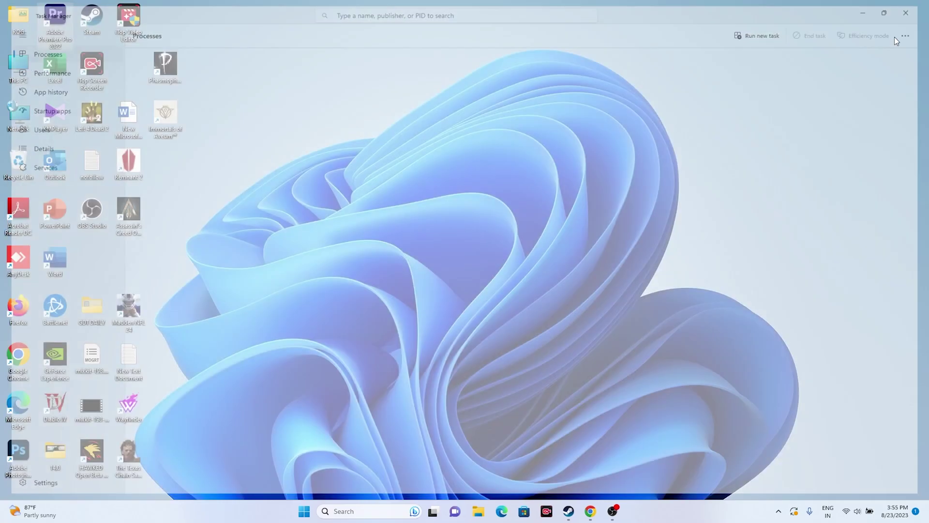
{"action": "left_click", "coordinate": [573, 511]}
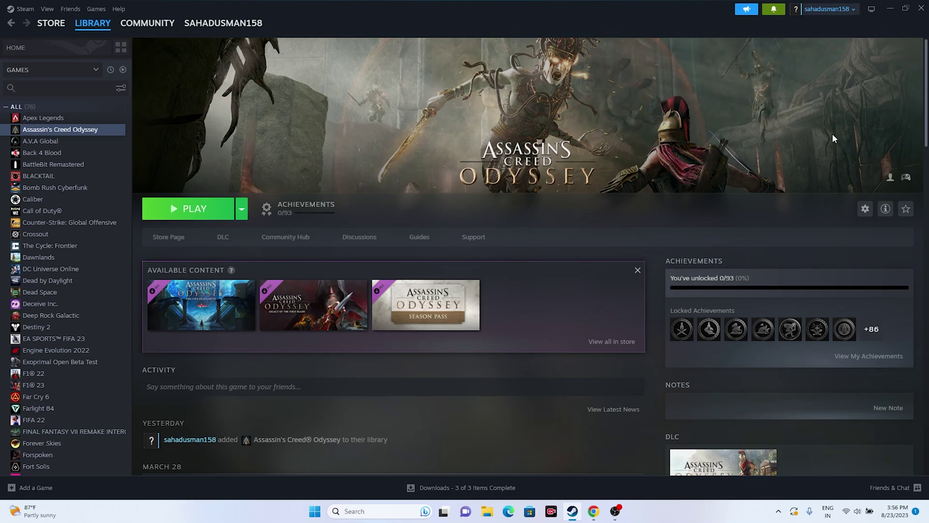
Hide Steam and bring up the Windows Graphics settings page from search.
{"action": "left_click", "coordinate": [890, 8]}
{"action": "left_click", "coordinate": [387, 511]}
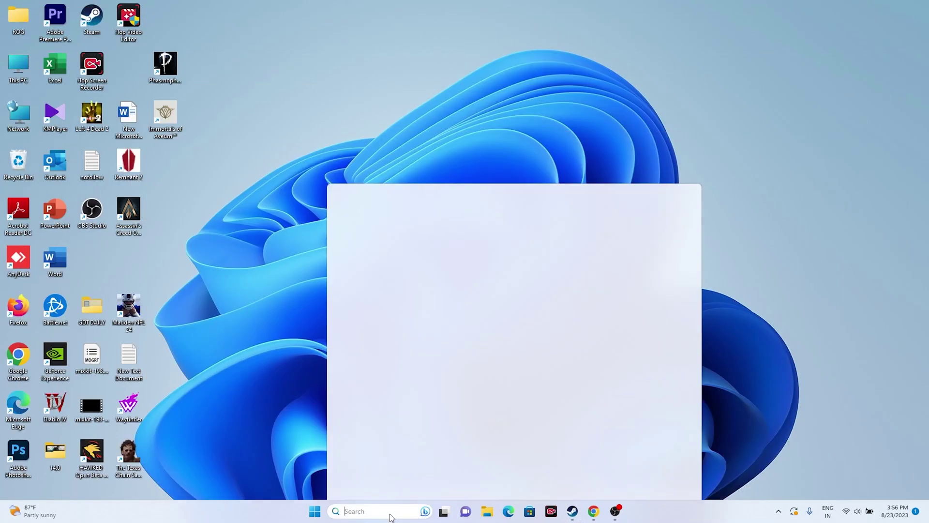
{"action": "left_click", "coordinate": [401, 250]}
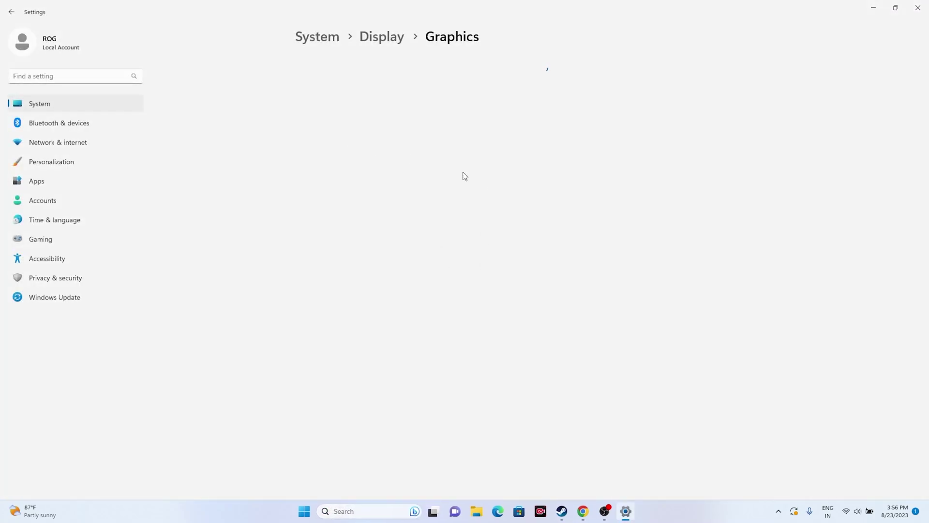
{"action": "scroll", "coordinate": [532, 184], "scroll_direction": "down", "scroll_amount": 3}
{"action": "scroll", "coordinate": [571, 186], "scroll_direction": "down", "scroll_amount": 2}
{"action": "scroll", "coordinate": [470, 155], "scroll_direction": "up", "scroll_amount": 2}
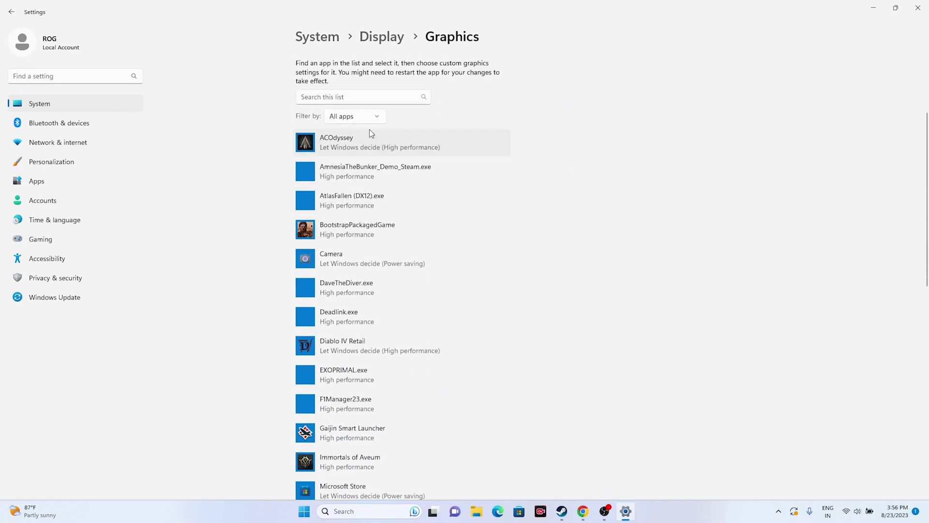
{"action": "scroll", "coordinate": [448, 147], "scroll_direction": "up", "scroll_amount": 3}
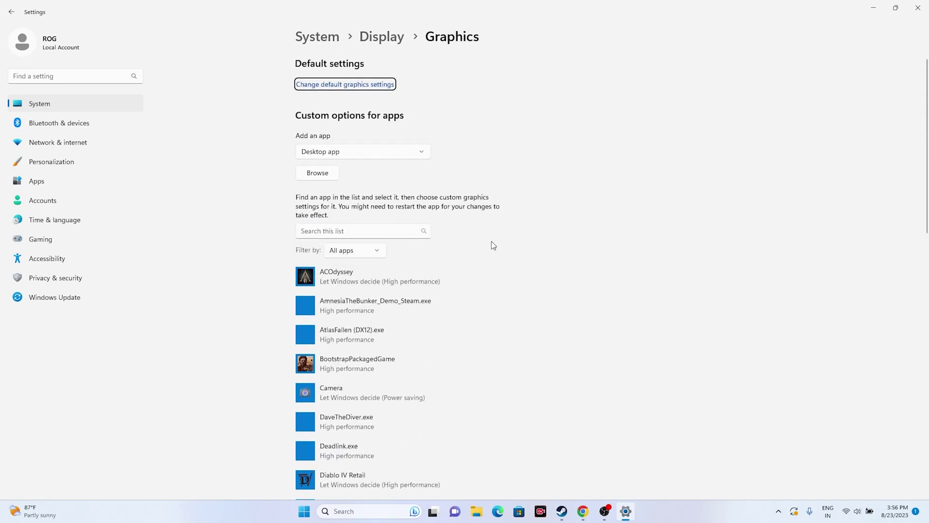
Add ACOdyssey from C:\Program Files (x86)\Steam\steamapps\common\Assassins Creed Odyssey to the graphics app list.
{"action": "left_click", "coordinate": [328, 174]}
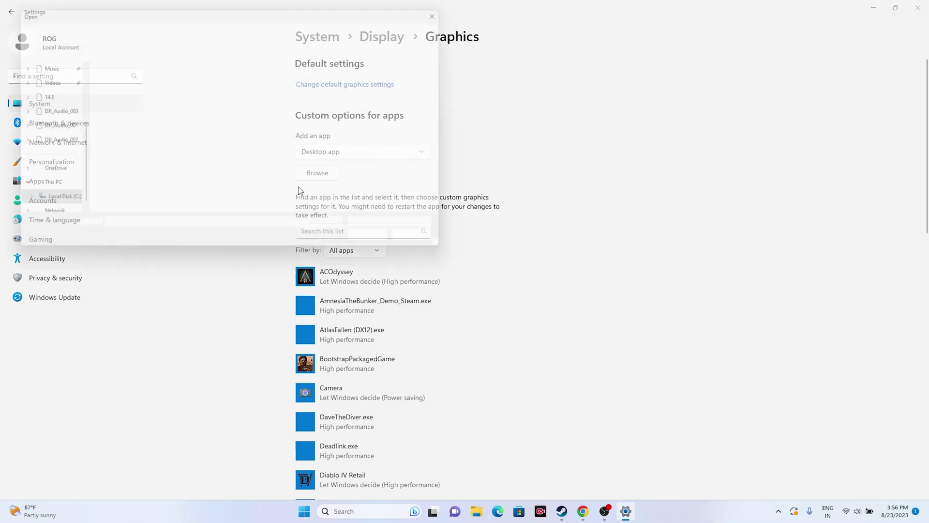
{"action": "left_click", "coordinate": [54, 188]}
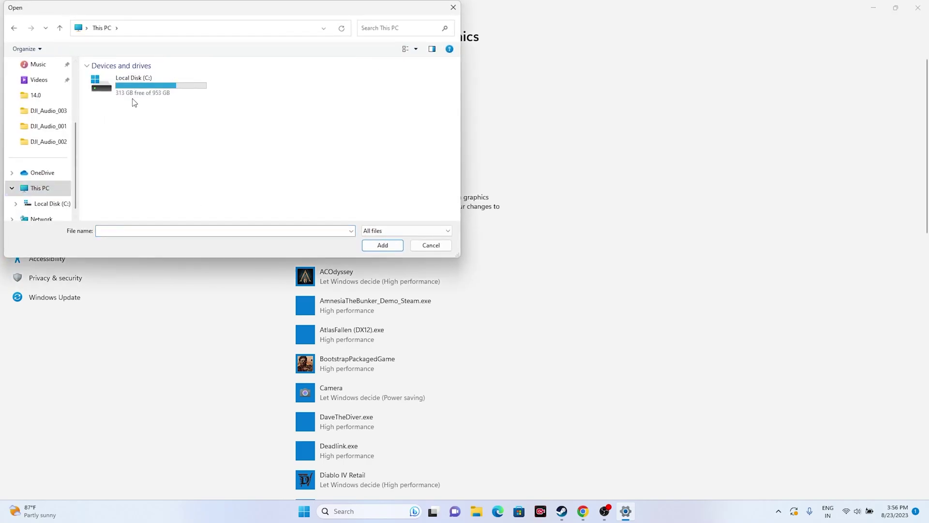
{"action": "double_click", "coordinate": [139, 90]}
{"action": "double_click", "coordinate": [140, 152]}
{"action": "scroll", "coordinate": [138, 160], "scroll_direction": "down", "scroll_amount": 5}
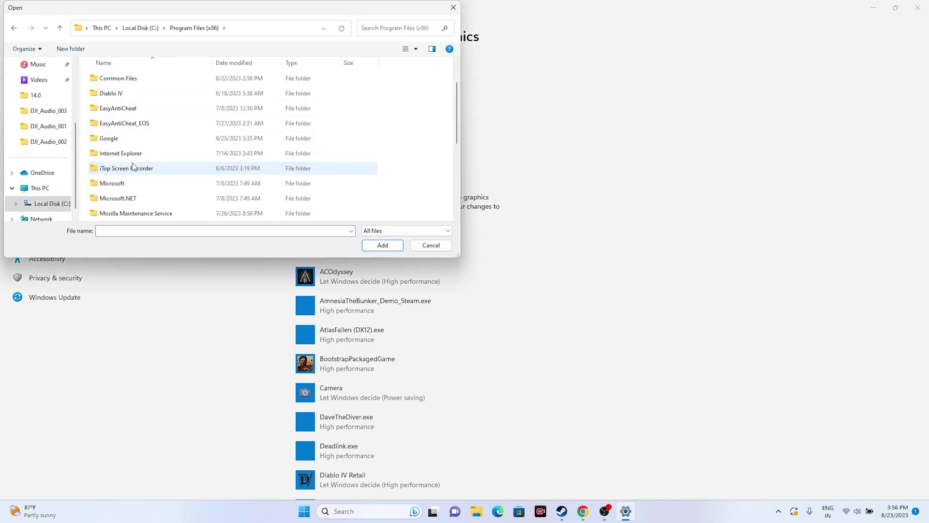
{"action": "double_click", "coordinate": [134, 167]}
{"action": "scroll", "coordinate": [134, 157], "scroll_direction": "down", "scroll_amount": 1}
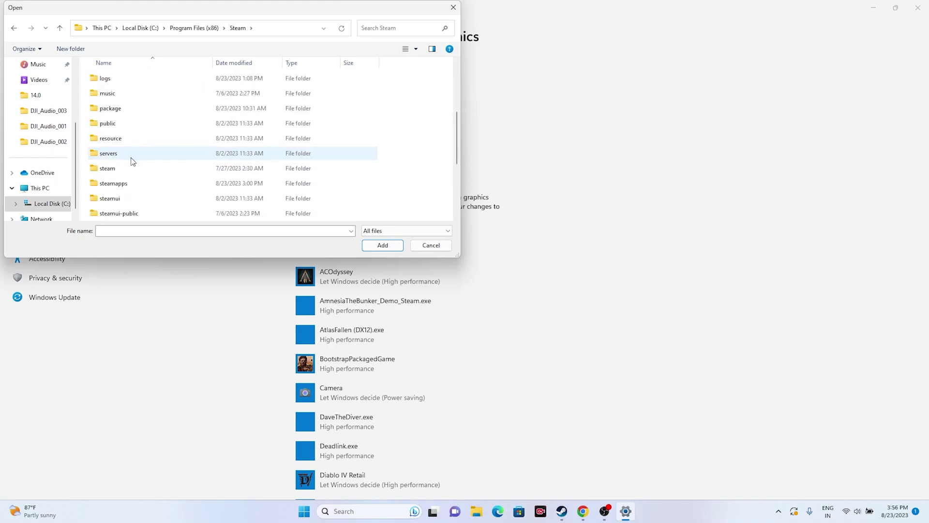
{"action": "double_click", "coordinate": [128, 183]}
{"action": "double_click", "coordinate": [117, 81]}
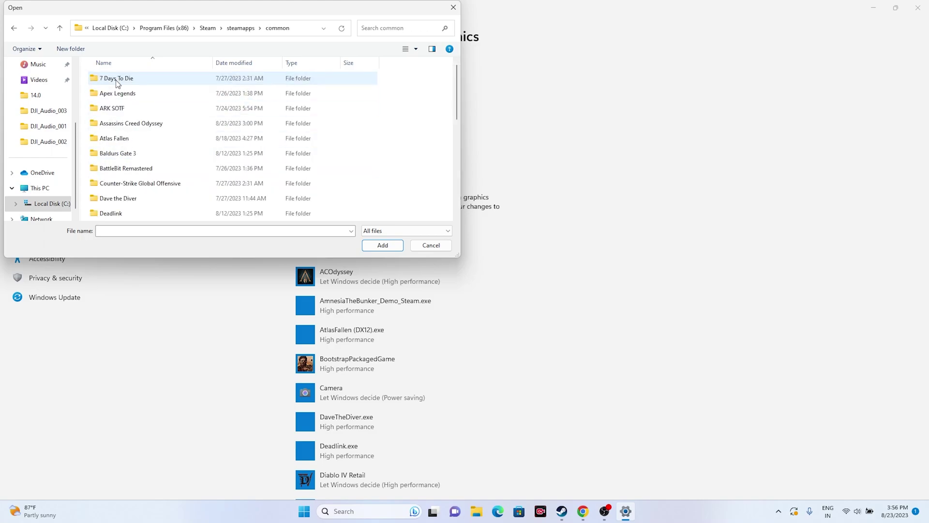
{"action": "scroll", "coordinate": [132, 140], "scroll_direction": "up", "scroll_amount": 1}
{"action": "double_click", "coordinate": [125, 123]}
{"action": "scroll", "coordinate": [127, 129], "scroll_direction": "down", "scroll_amount": 12}
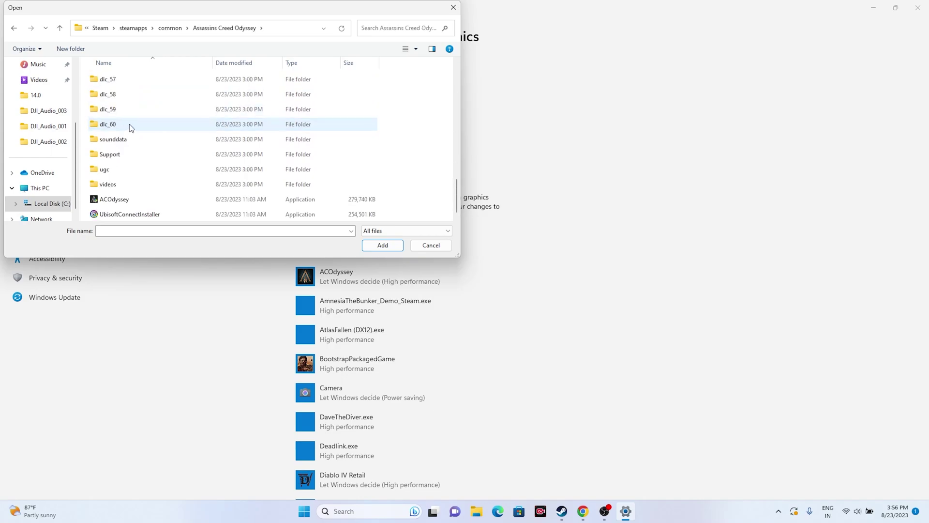
{"action": "left_click", "coordinate": [140, 199]}
{"action": "left_click", "coordinate": [382, 248]}
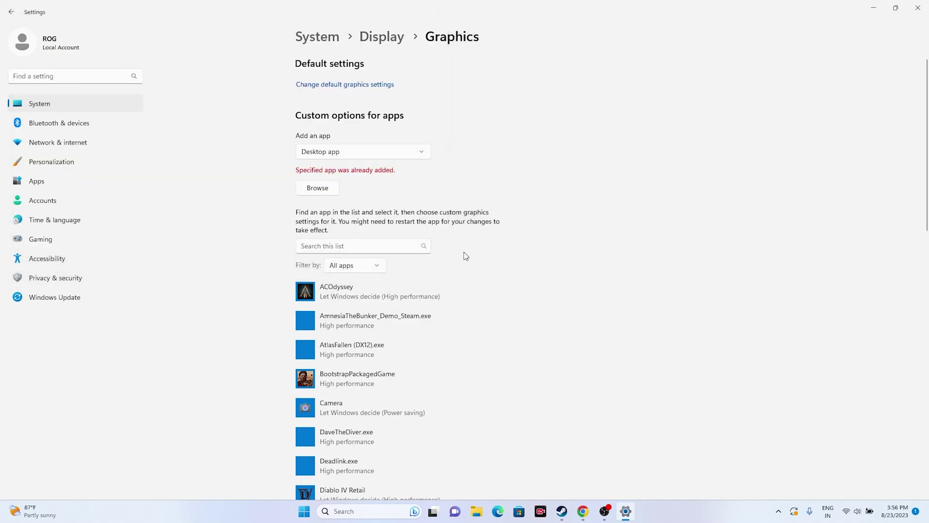
Set ACOdyssey's graphics preference to High performance (NVIDIA GPU), save, and close Settings.
{"action": "scroll", "coordinate": [464, 252], "scroll_direction": "down", "scroll_amount": 2}
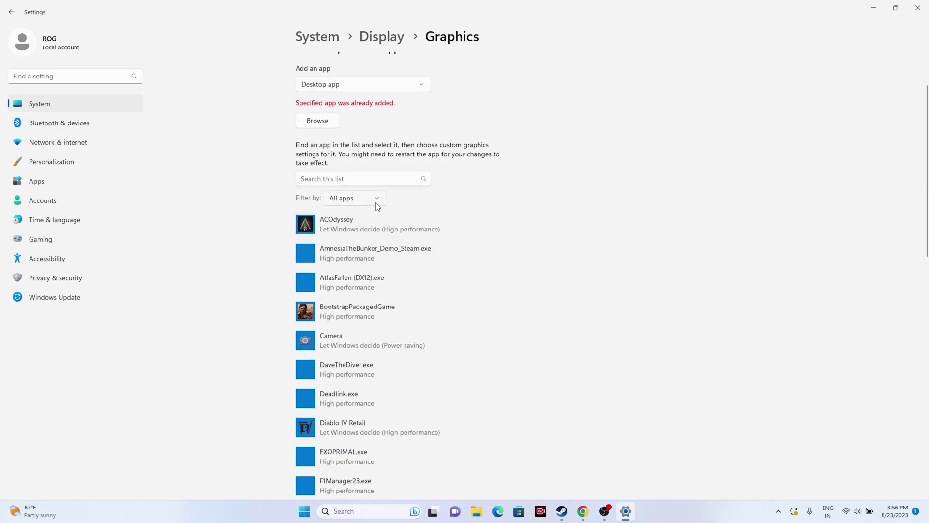
{"action": "left_click", "coordinate": [370, 220]}
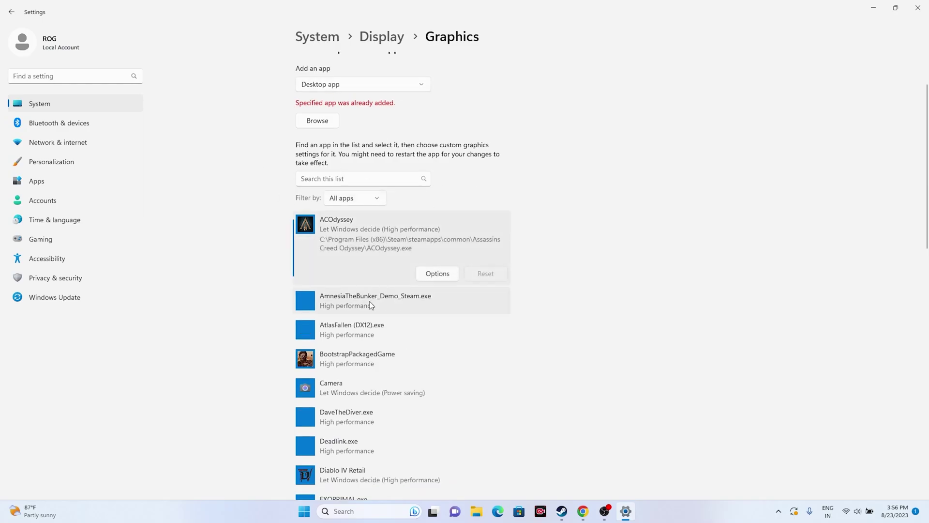
{"action": "left_click", "coordinate": [440, 276]}
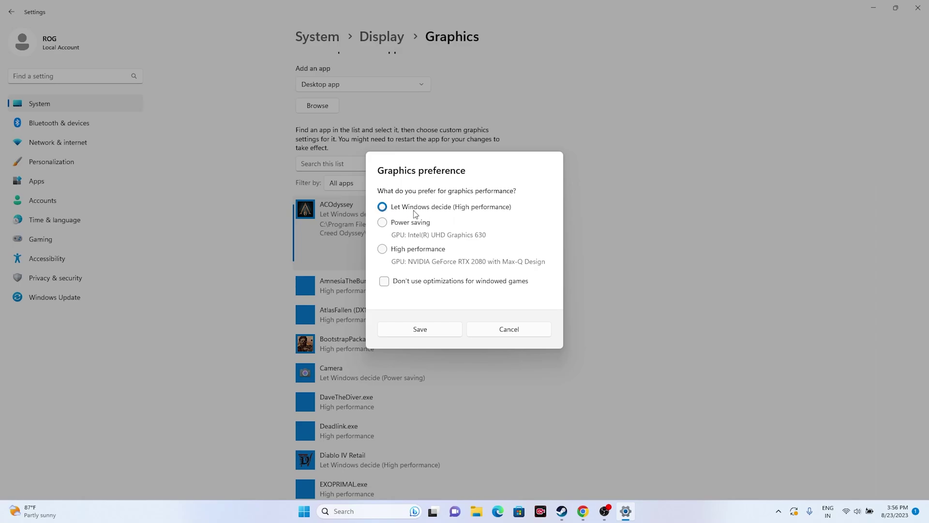
{"action": "left_click", "coordinate": [386, 260]}
{"action": "left_click", "coordinate": [421, 329]}
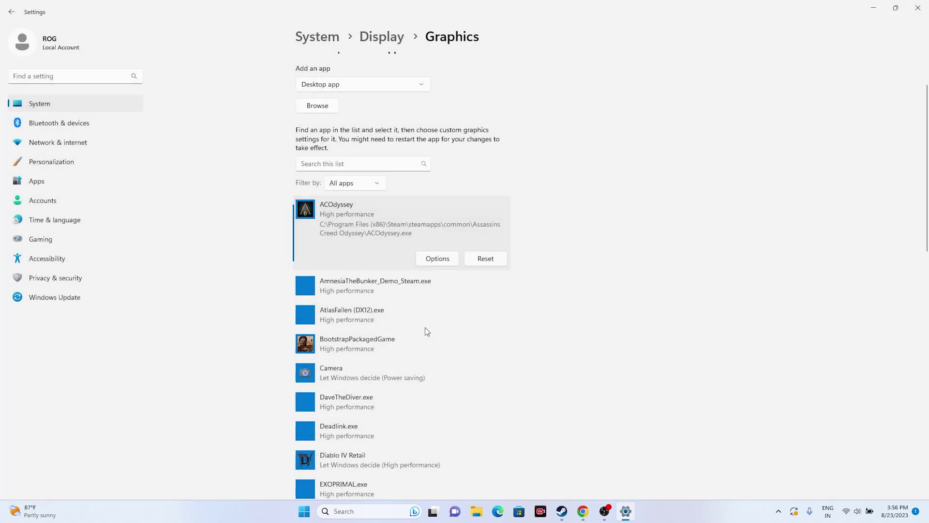
{"action": "left_click", "coordinate": [918, 7]}
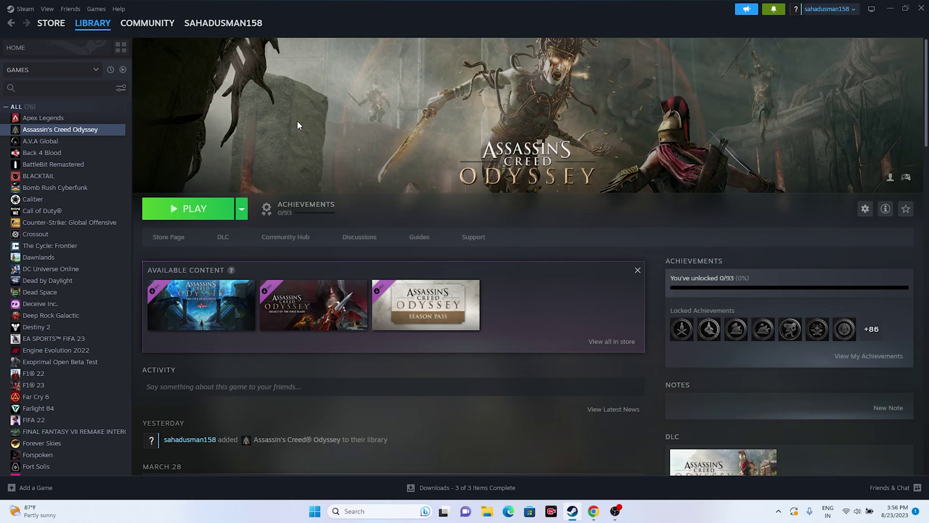
Open Virtual Memory via Advanced system settings > Performance > Advanced and choose Custom size.
{"action": "left_click", "coordinate": [889, 9]}
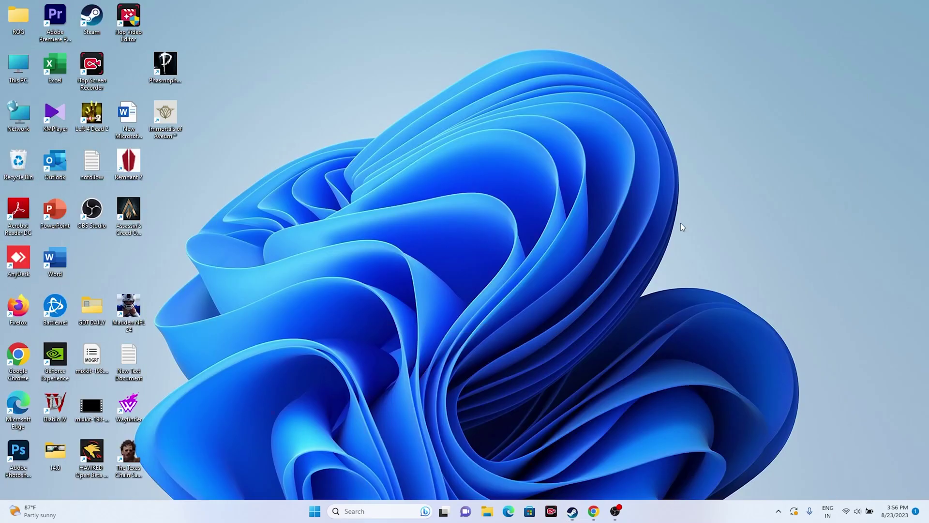
{"action": "left_click", "coordinate": [373, 511]}
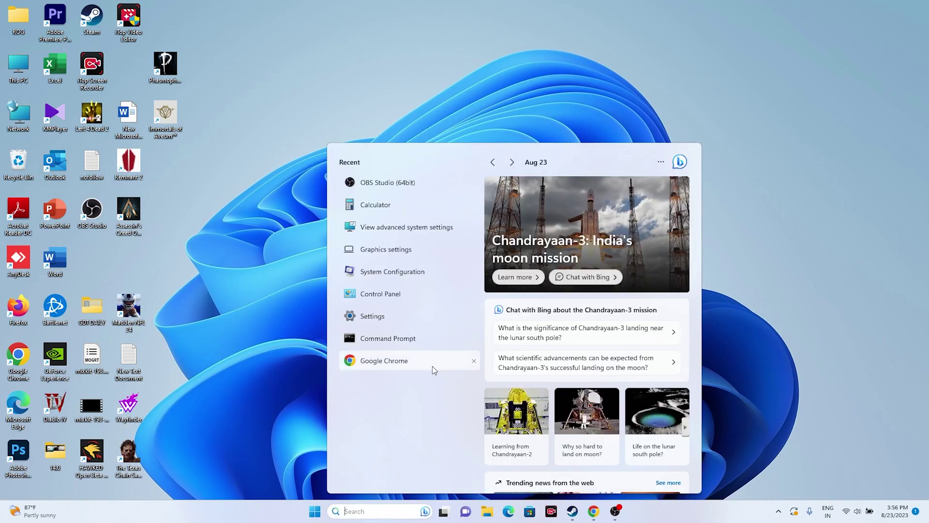
{"action": "left_click", "coordinate": [394, 225]}
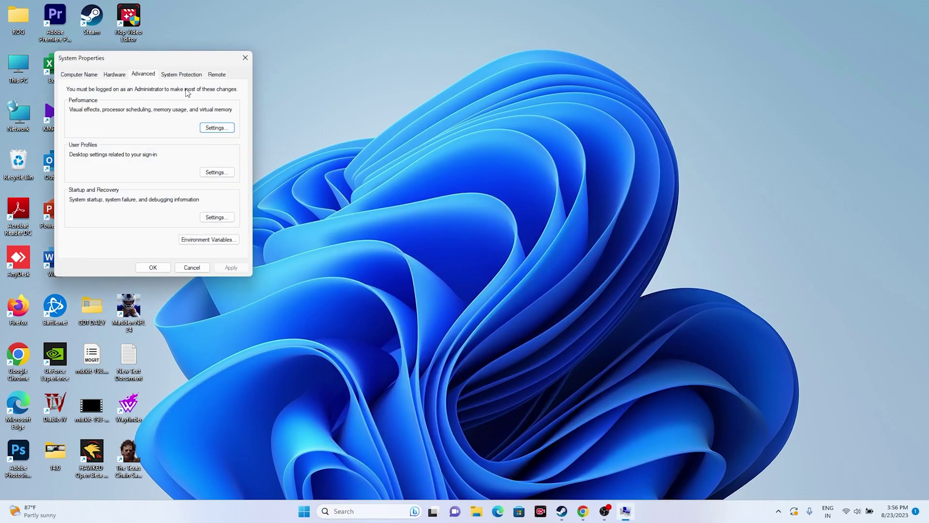
{"action": "left_click", "coordinate": [215, 129]}
{"action": "left_click", "coordinate": [127, 112]}
{"action": "left_click", "coordinate": [235, 236]}
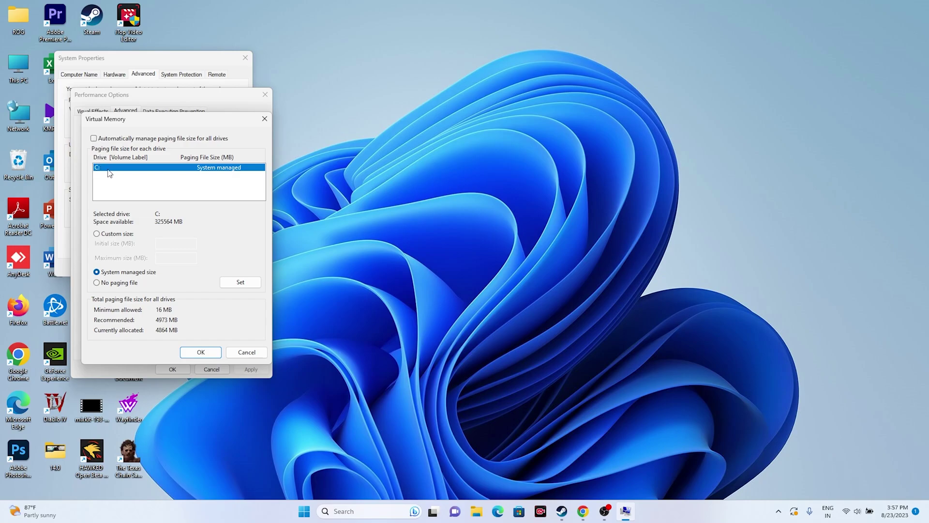
{"action": "left_click", "coordinate": [97, 234]}
{"action": "left_click", "coordinate": [174, 245]}
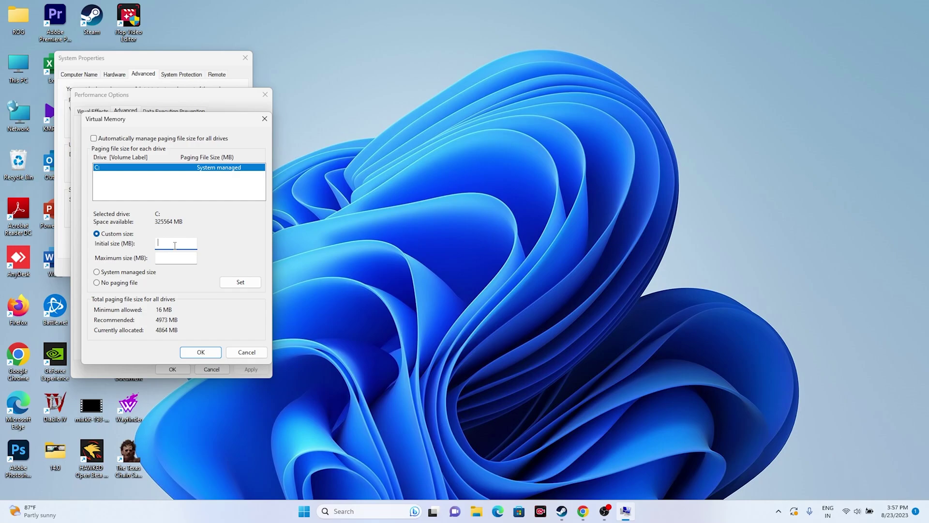
{"action": "left_click", "coordinate": [175, 256]}
In Calculator, compute the initial paging size 32 × 1024 × 1.5 = 49,152 MB.
{"action": "left_click", "coordinate": [370, 511]}
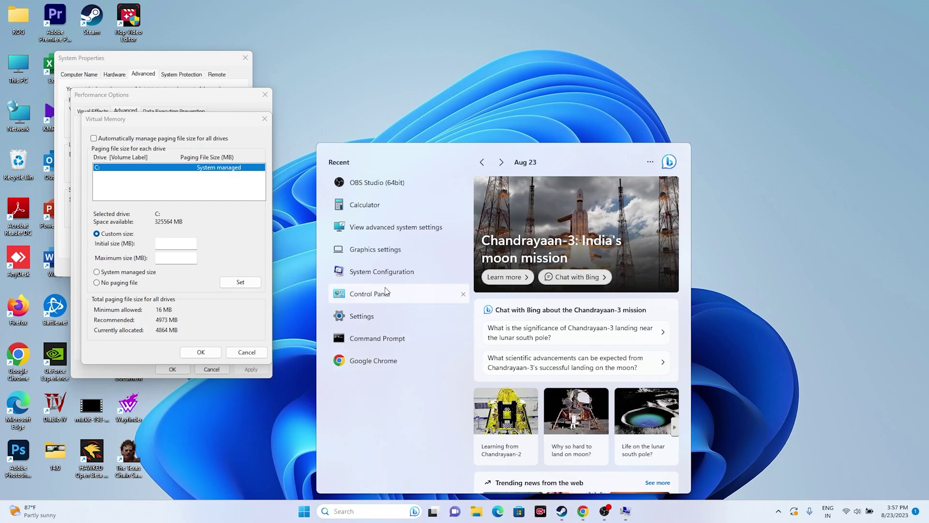
{"action": "left_click", "coordinate": [364, 205]}
{"action": "left_click", "coordinate": [602, 283]}
{"action": "left_click", "coordinate": [573, 282]}
{"action": "left_click", "coordinate": [638, 235]}
{"action": "left_click", "coordinate": [533, 281]}
{"action": "left_click", "coordinate": [560, 310]}
{"action": "left_click", "coordinate": [563, 280]}
{"action": "left_click", "coordinate": [540, 263]}
{"action": "left_click", "coordinate": [640, 305]}
{"action": "left_click", "coordinate": [653, 229]}
{"action": "left_click", "coordinate": [528, 281]}
{"action": "left_click", "coordinate": [597, 310]}
{"action": "left_click", "coordinate": [581, 266]}
{"action": "left_click", "coordinate": [640, 305]}
Copy 49,152 from Calculator into the Initial size field.
{"action": "left_click_drag", "start_coordinate": [600, 128], "coordinate": [662, 130]}
{"action": "key", "text": "ctrl+c"}
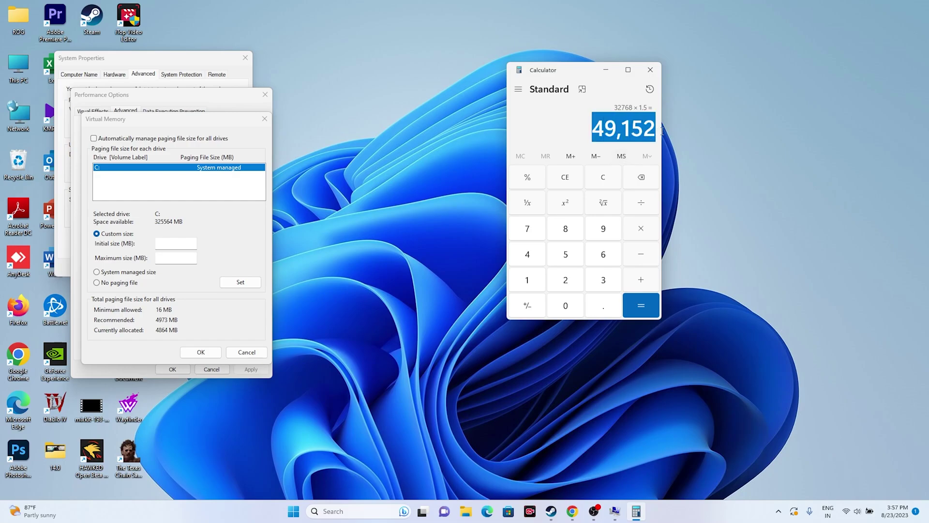
{"action": "right_click", "coordinate": [647, 127]}
{"action": "left_click", "coordinate": [666, 135]}
{"action": "right_click", "coordinate": [159, 242]}
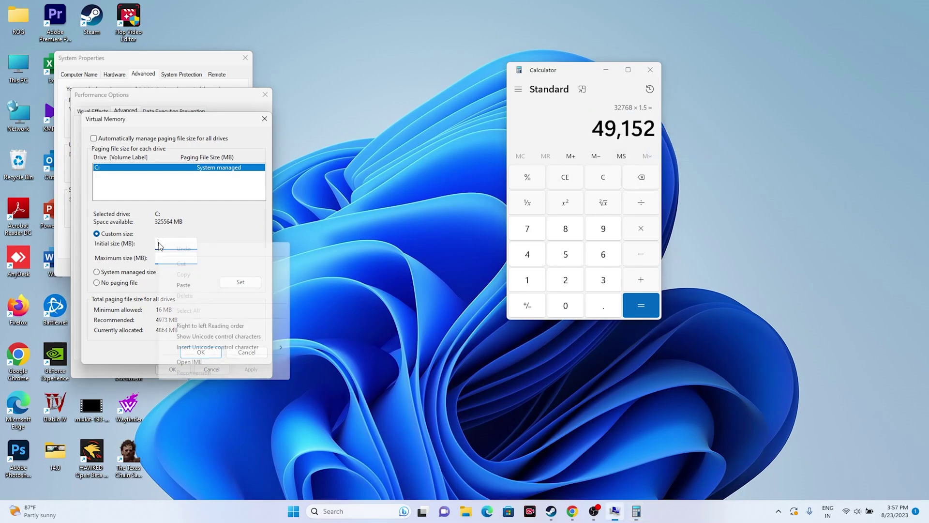
{"action": "left_click", "coordinate": [180, 286]}
{"action": "left_click", "coordinate": [176, 258]}
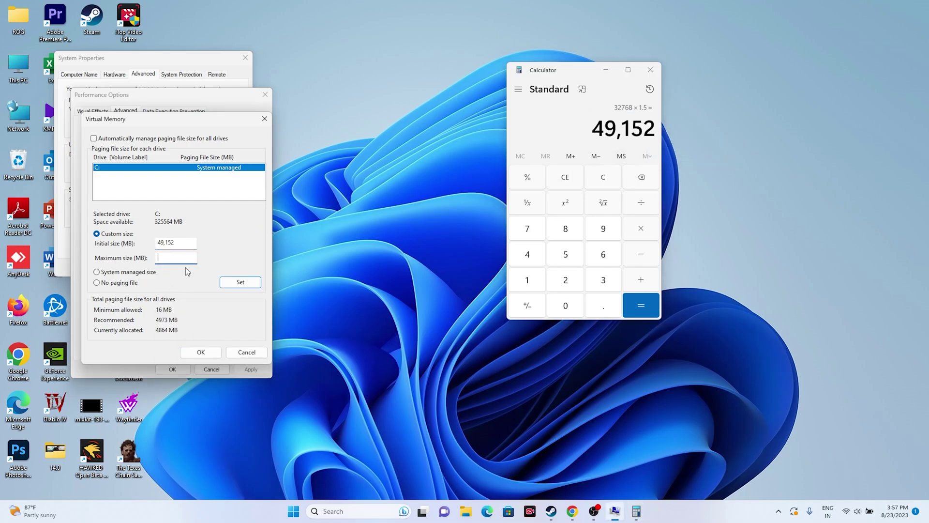
Compute the maximum paging size 32 × 1024 × 3 = 98,304 MB in Calculator.
{"action": "left_click", "coordinate": [641, 177]}
{"action": "left_click", "coordinate": [603, 177]}
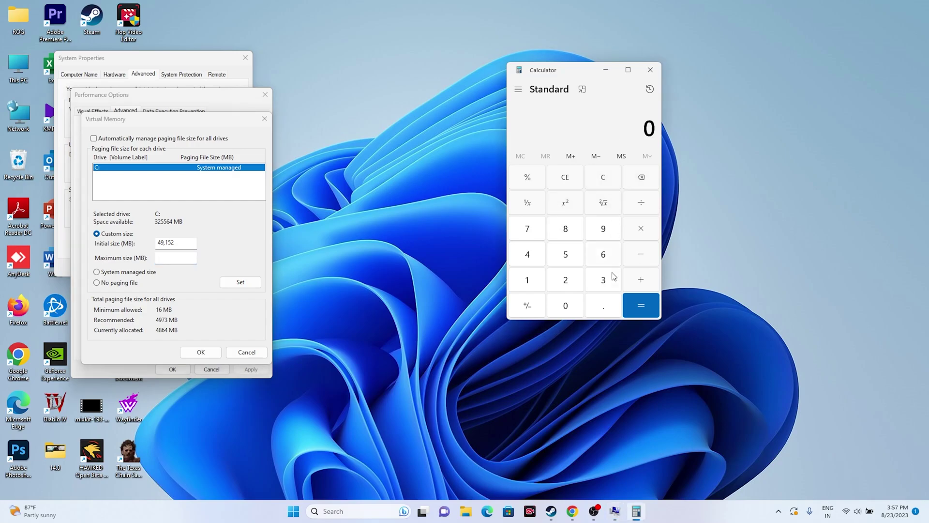
{"action": "left_click", "coordinate": [609, 282]}
{"action": "left_click", "coordinate": [573, 285]}
{"action": "left_click", "coordinate": [650, 234]}
{"action": "left_click", "coordinate": [533, 286]}
{"action": "left_click", "coordinate": [563, 303]}
{"action": "left_click", "coordinate": [565, 280]}
{"action": "left_click", "coordinate": [527, 254]}
{"action": "left_click", "coordinate": [640, 305]}
{"action": "left_click", "coordinate": [640, 229]}
{"action": "left_click", "coordinate": [603, 280]}
{"action": "left_click", "coordinate": [633, 305]}
Paste 98,304 into Maximum size and confirm the Virtual Memory and Performance Options dialogs.
{"action": "left_click_drag", "start_coordinate": [589, 121], "coordinate": [650, 126]}
{"action": "right_click", "coordinate": [649, 126]}
{"action": "left_click", "coordinate": [665, 136]}
{"action": "right_click", "coordinate": [167, 258]}
{"action": "left_click", "coordinate": [186, 300]}
{"action": "left_click", "coordinate": [207, 355]}
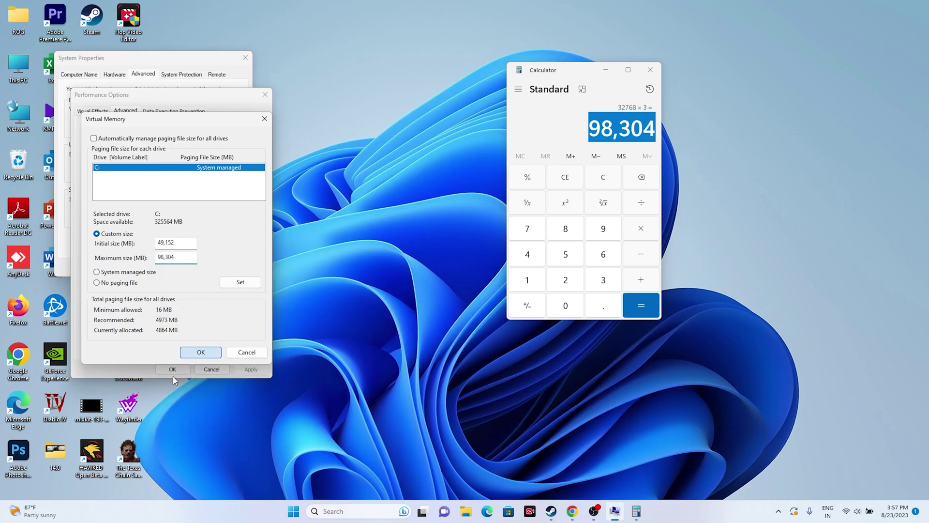
{"action": "left_click", "coordinate": [174, 369]}
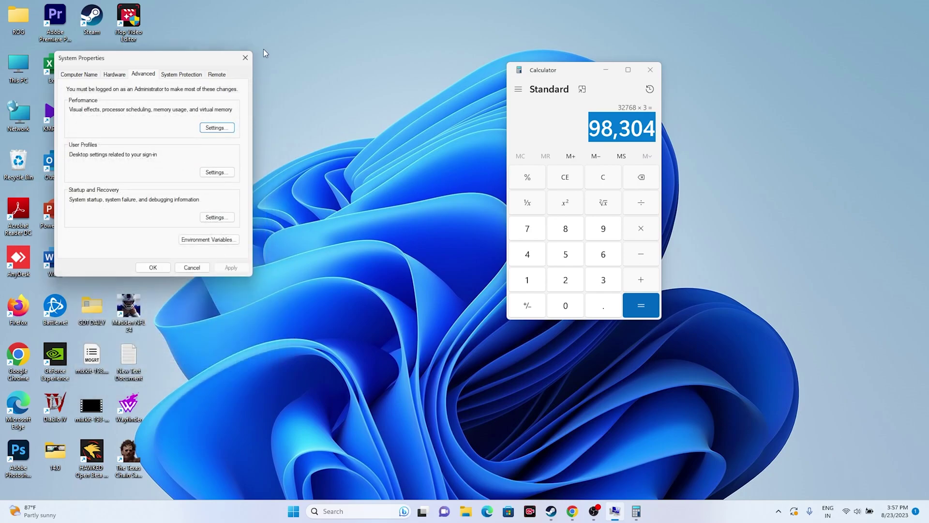
Close System Properties and Calculator and bring the Steam library back.
{"action": "left_click", "coordinate": [245, 58]}
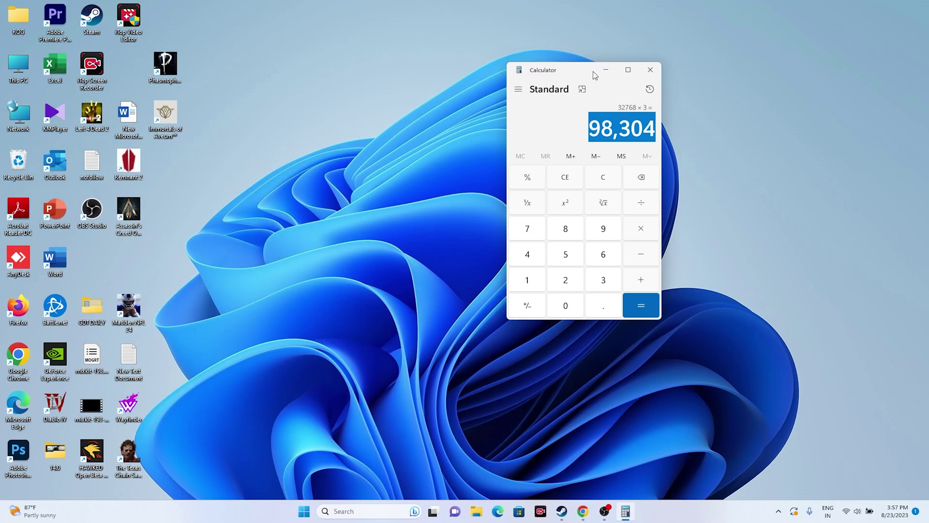
{"action": "left_click", "coordinate": [649, 69]}
{"action": "left_click", "coordinate": [572, 511]}
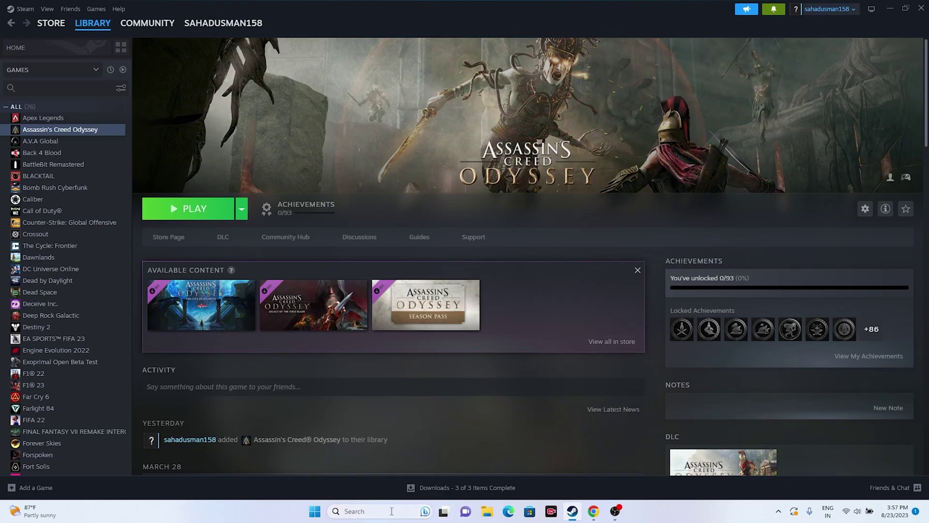
Check Windows Update's pending August 2023 cumulative update in Settings, then close Settings.
{"action": "left_click", "coordinate": [348, 511]}
{"action": "left_click", "coordinate": [371, 316]}
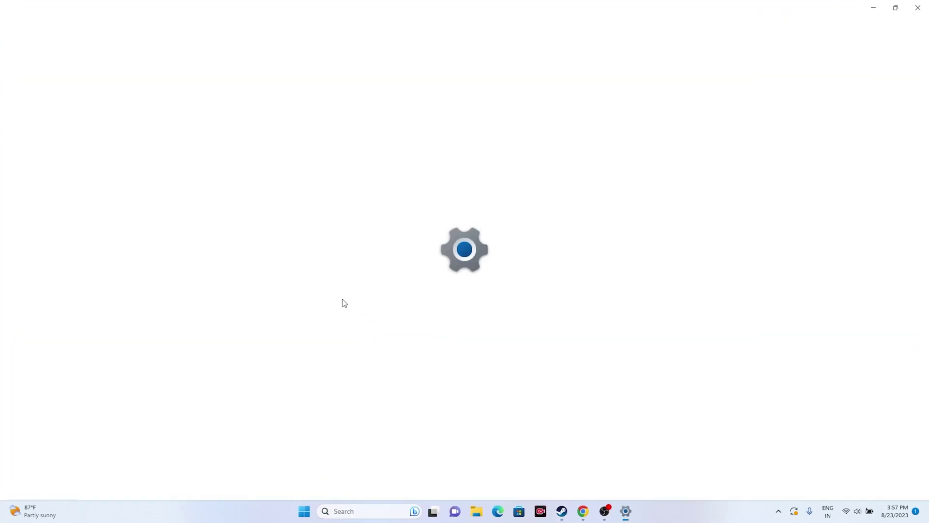
{"action": "left_click", "coordinate": [88, 303]}
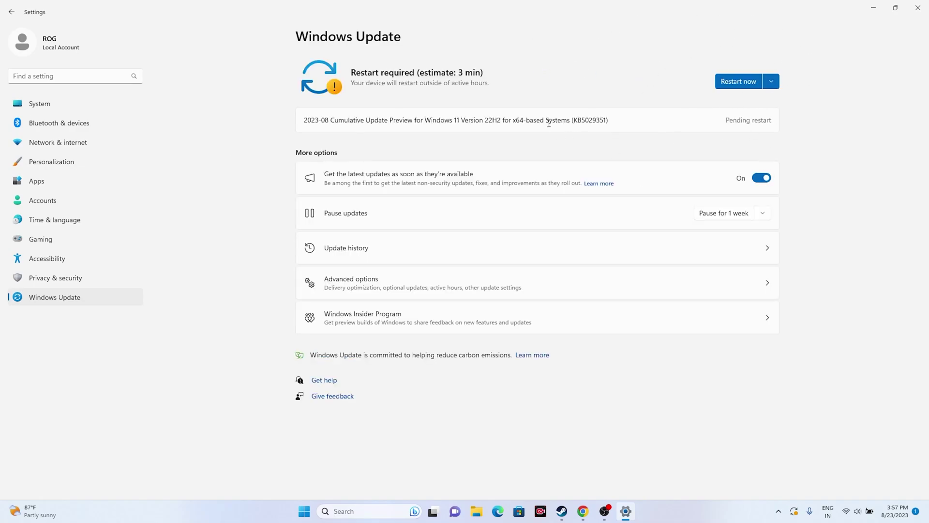
{"action": "left_click", "coordinate": [918, 18]}
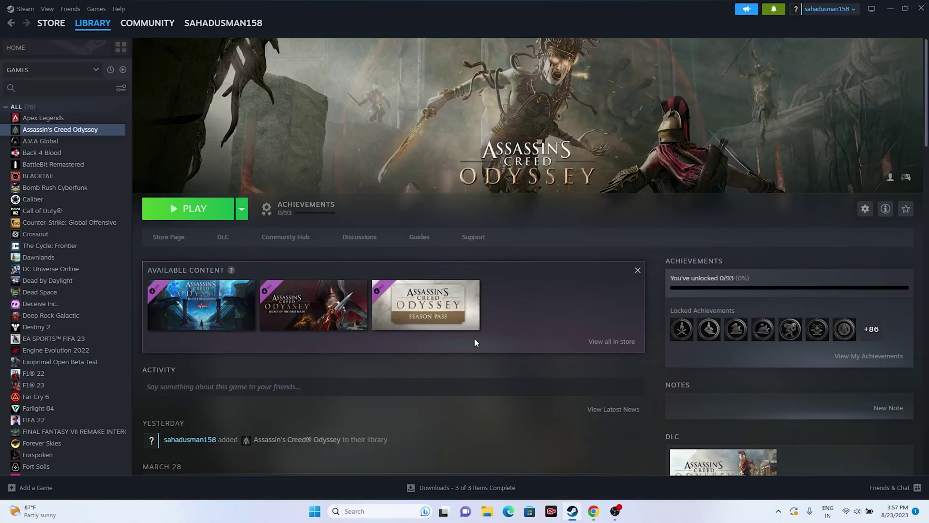
{"action": "left_click", "coordinate": [591, 512]}
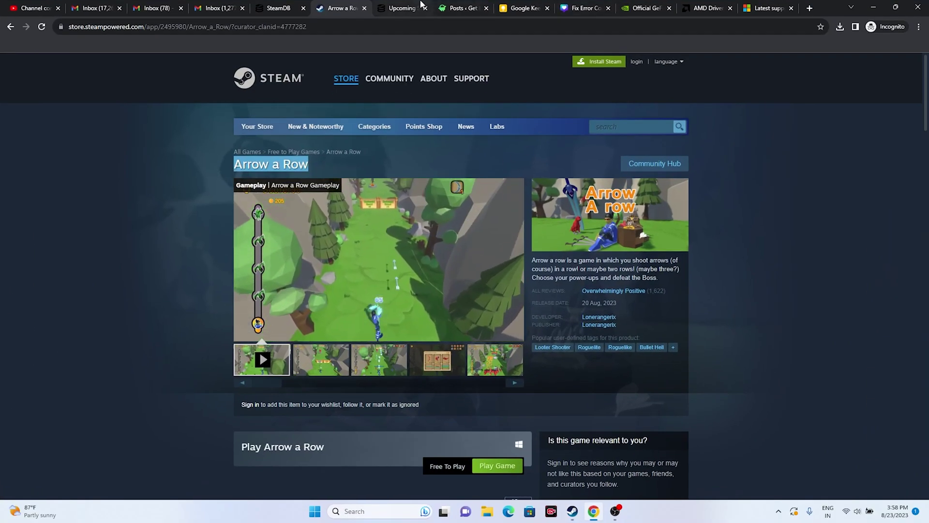
Search NVIDIA's GeForce drivers for Windows 11 and highlight Studio driver 536.99.
{"action": "left_click", "coordinate": [653, 7]}
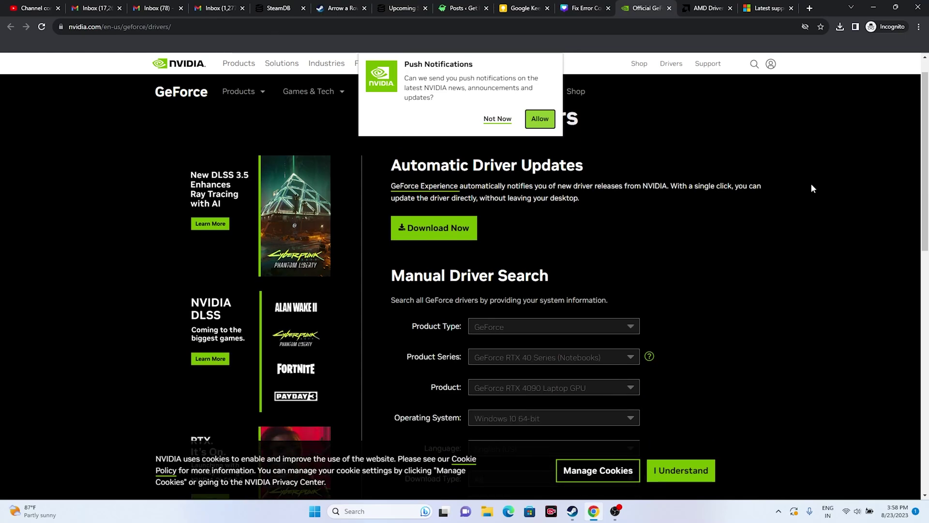
{"action": "scroll", "coordinate": [473, 130], "scroll_direction": "down", "scroll_amount": 3}
{"action": "left_click", "coordinate": [497, 119]}
{"action": "scroll", "coordinate": [496, 155], "scroll_direction": "down", "scroll_amount": 2}
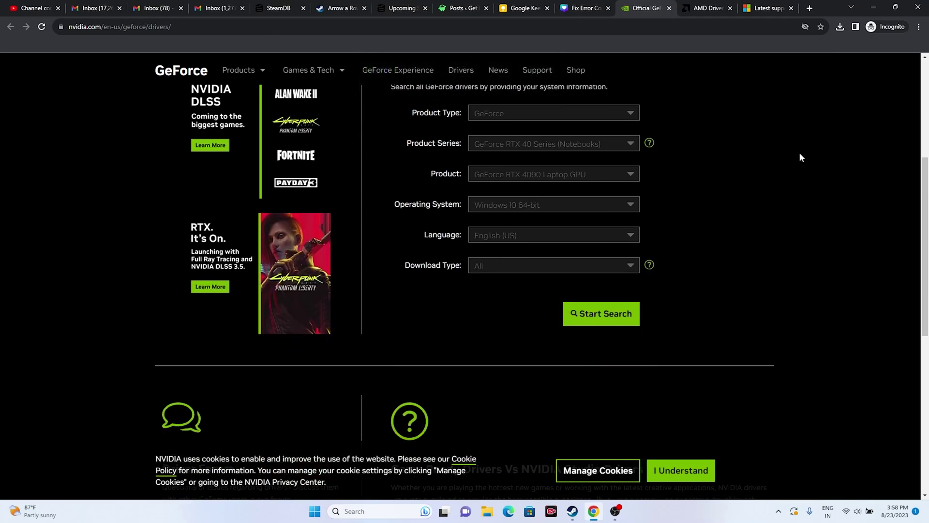
{"action": "scroll", "coordinate": [495, 189], "scroll_direction": "up", "scroll_amount": 2}
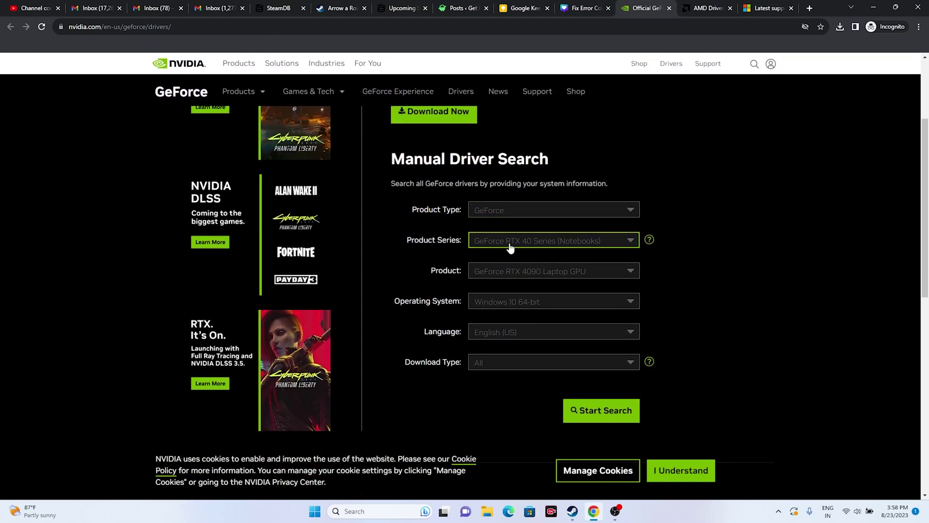
{"action": "scroll", "coordinate": [731, 201], "scroll_direction": "down", "scroll_amount": 2}
{"action": "left_click", "coordinate": [525, 205]}
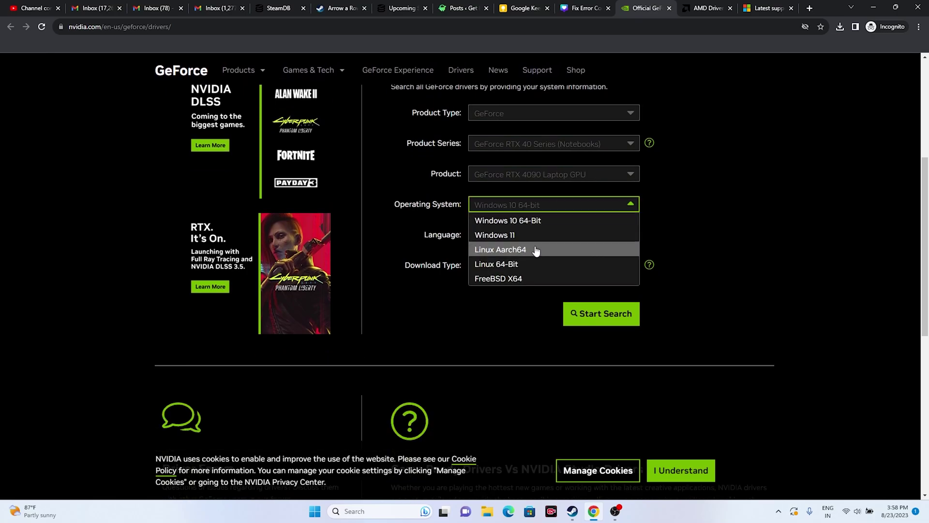
{"action": "left_click", "coordinate": [533, 236]}
{"action": "scroll", "coordinate": [792, 209], "scroll_direction": "down", "scroll_amount": 6}
{"action": "scroll", "coordinate": [692, 229], "scroll_direction": "up", "scroll_amount": 4}
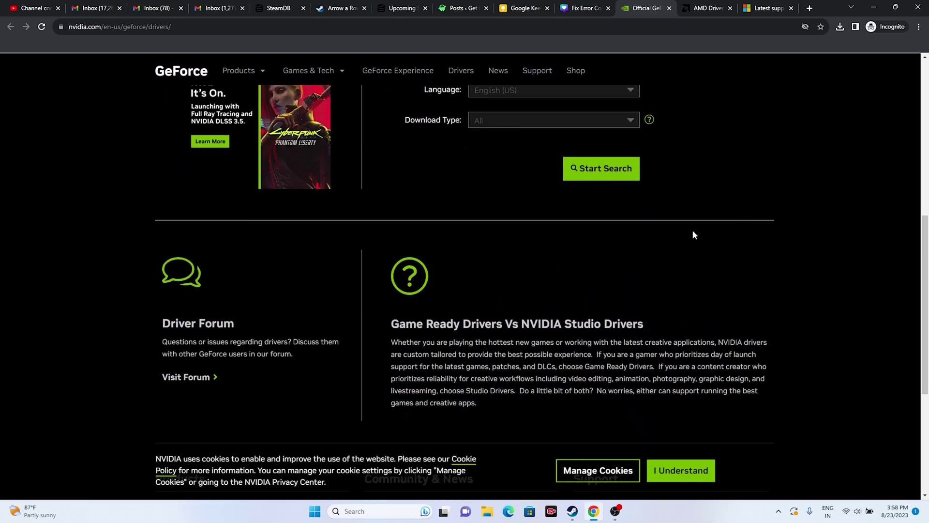
{"action": "left_click", "coordinate": [625, 174]}
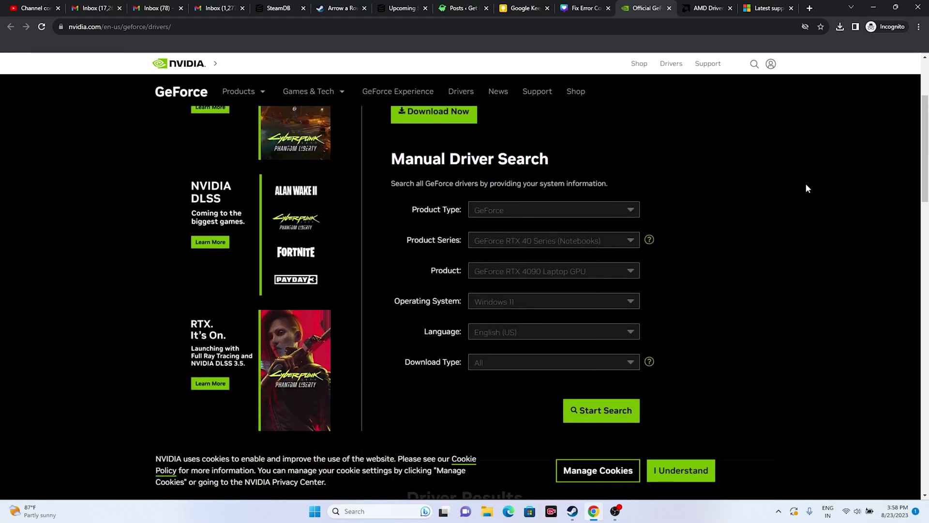
{"action": "left_click_drag", "start_coordinate": [383, 238], "coordinate": [514, 238]}
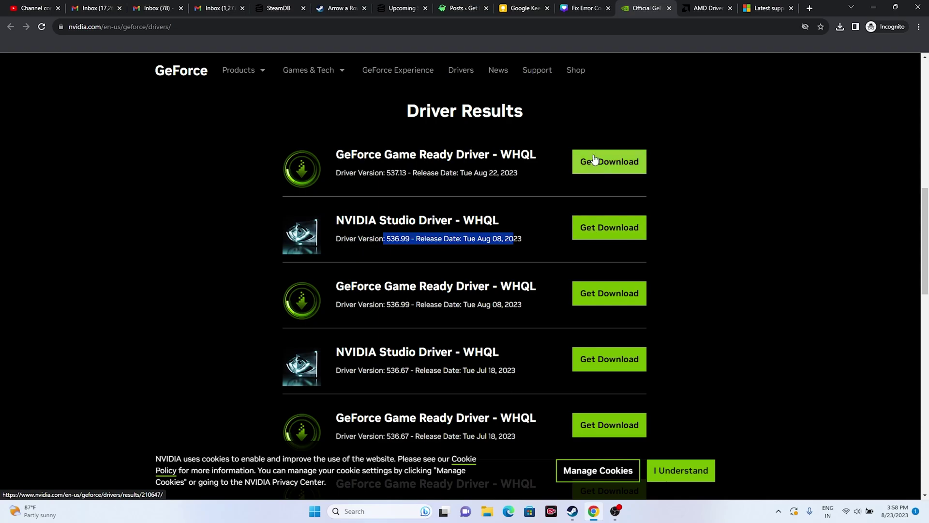
On AMD support, select Graphics > RX 7000S Series > Radeon RX 7600S and open its driver page.
{"action": "left_click", "coordinate": [708, 8]}
{"action": "scroll", "coordinate": [285, 309], "scroll_direction": "down", "scroll_amount": 4}
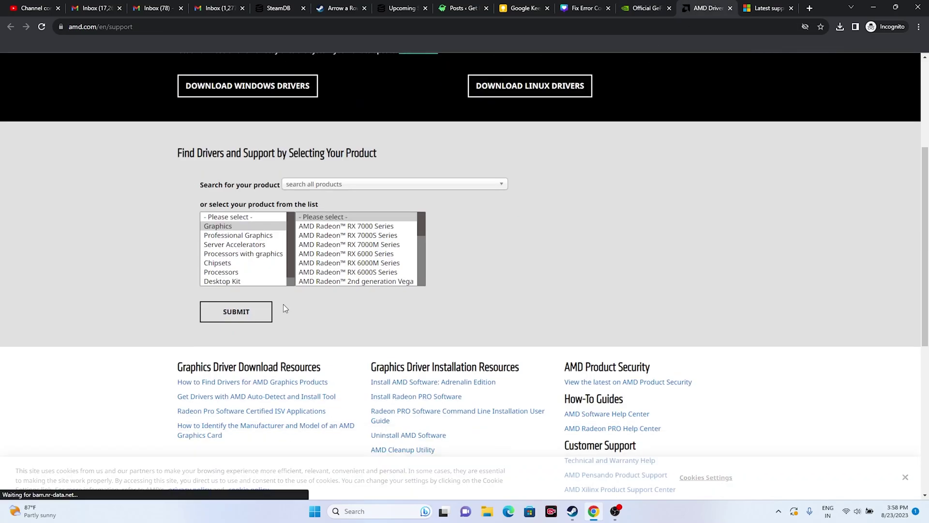
{"action": "left_click", "coordinate": [223, 226]}
{"action": "left_click", "coordinate": [347, 235]}
{"action": "left_click", "coordinate": [455, 226]}
{"action": "left_click", "coordinate": [222, 322]}
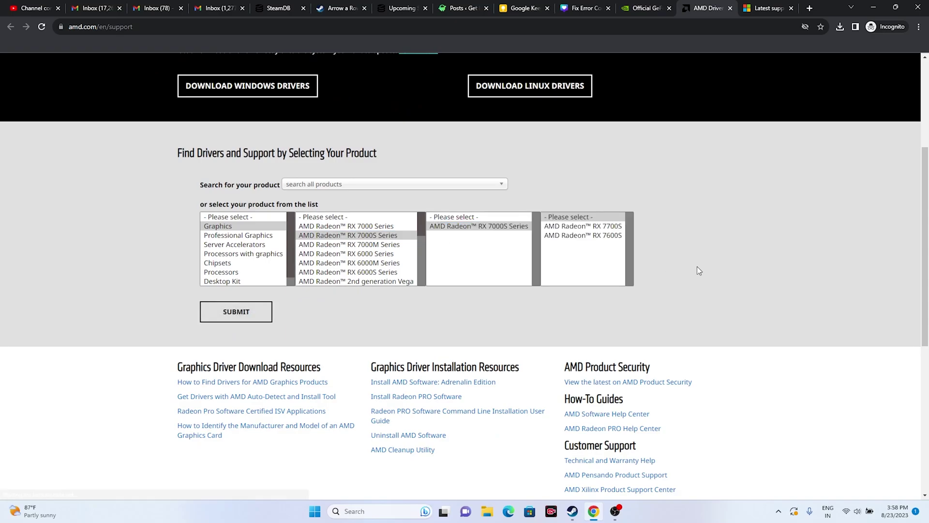
{"action": "scroll", "coordinate": [221, 298], "scroll_direction": "down", "scroll_amount": 3}
{"action": "scroll", "coordinate": [221, 298], "scroll_direction": "up", "scroll_amount": 2}
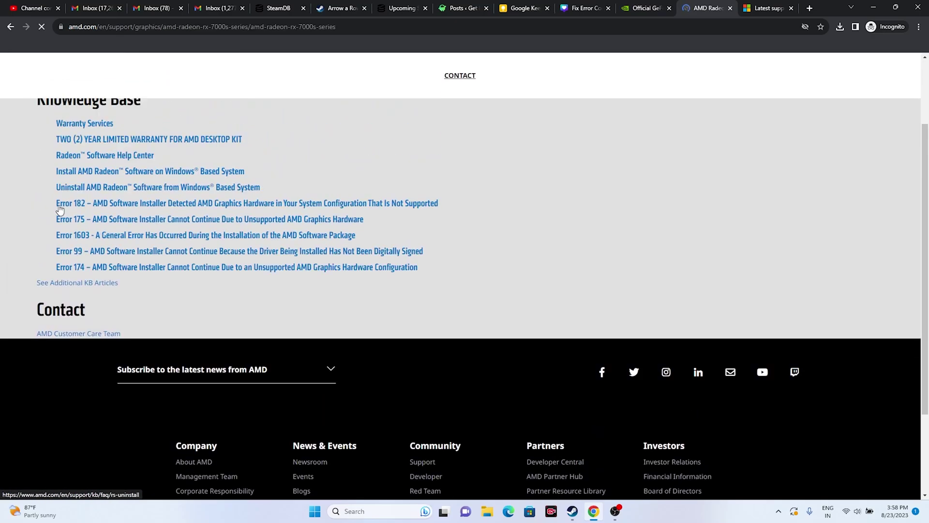
{"action": "left_click", "coordinate": [10, 28]}
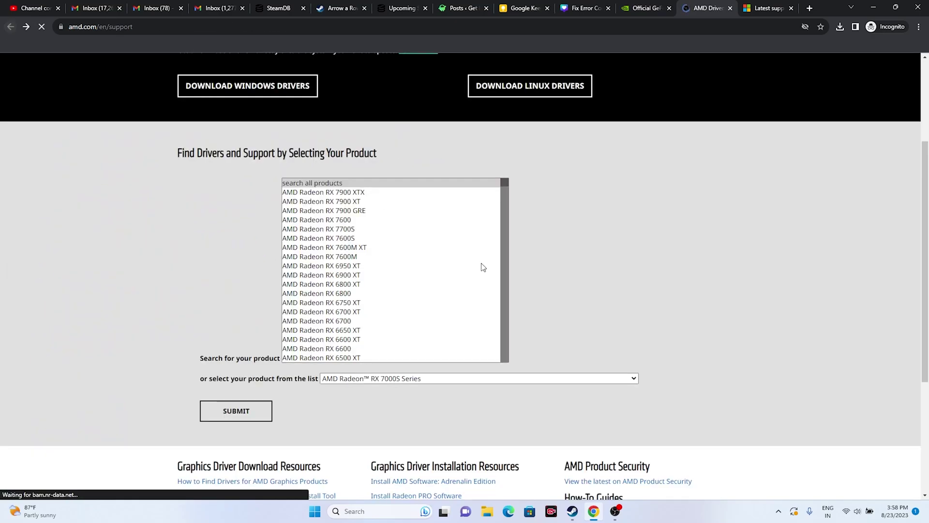
{"action": "left_click", "coordinate": [581, 247]}
{"action": "left_click", "coordinate": [236, 324]}
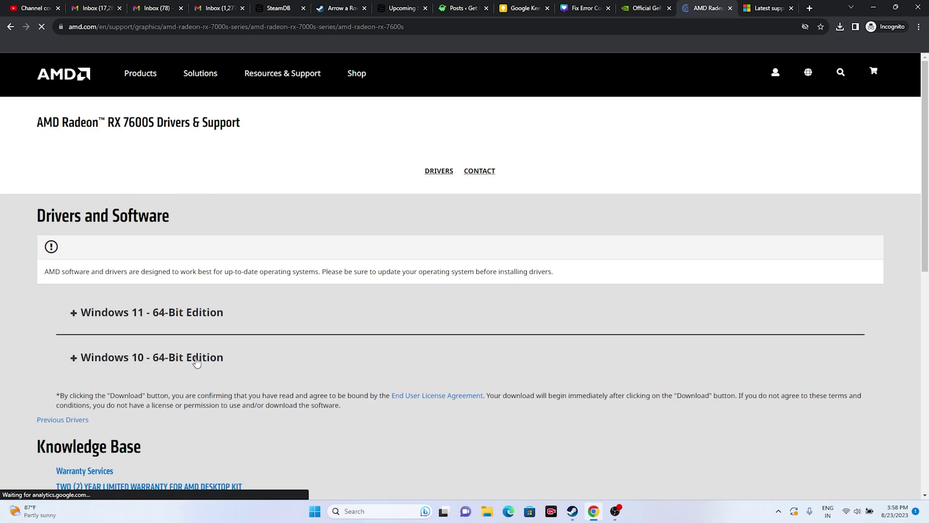
Scroll the Visual C++ Redistributable article to its X64 and X86 download entries and highlight them.
{"action": "left_click", "coordinate": [767, 8]}
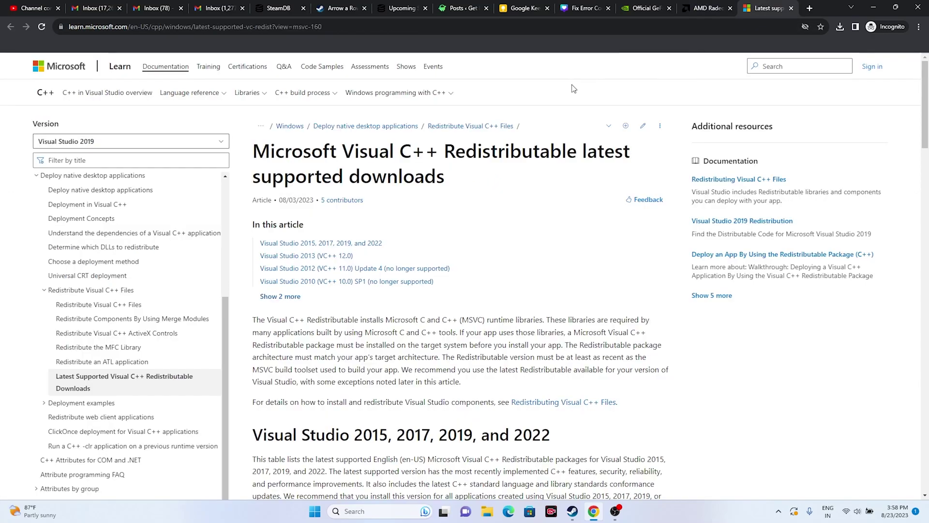
{"action": "left_click_drag", "start_coordinate": [451, 182], "coordinate": [254, 151]}
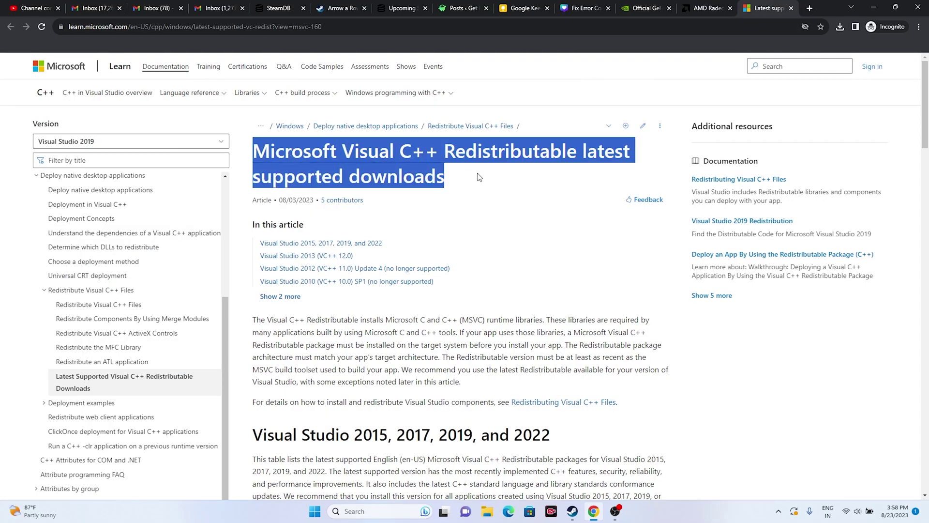
{"action": "left_click", "coordinate": [497, 177]}
{"action": "scroll", "coordinate": [440, 182], "scroll_direction": "down", "scroll_amount": 7}
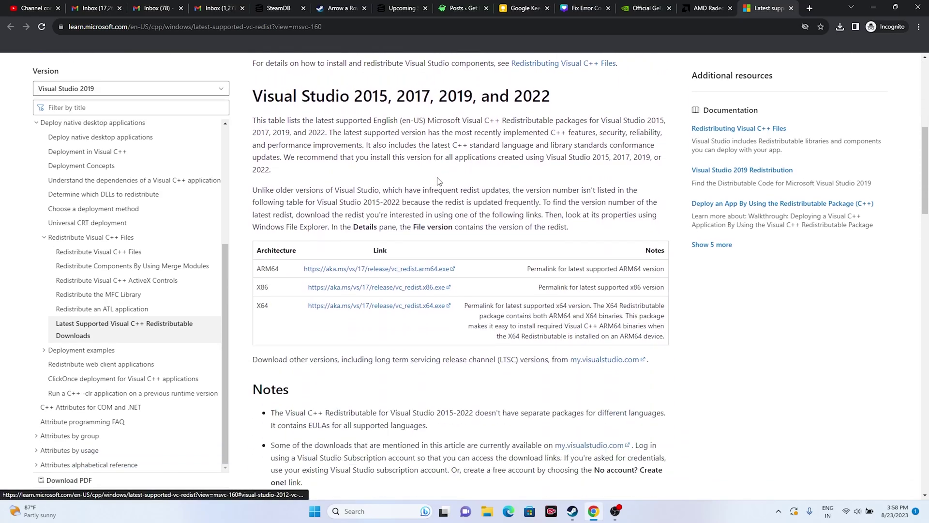
{"action": "left_click_drag", "start_coordinate": [269, 306], "coordinate": [262, 305]}
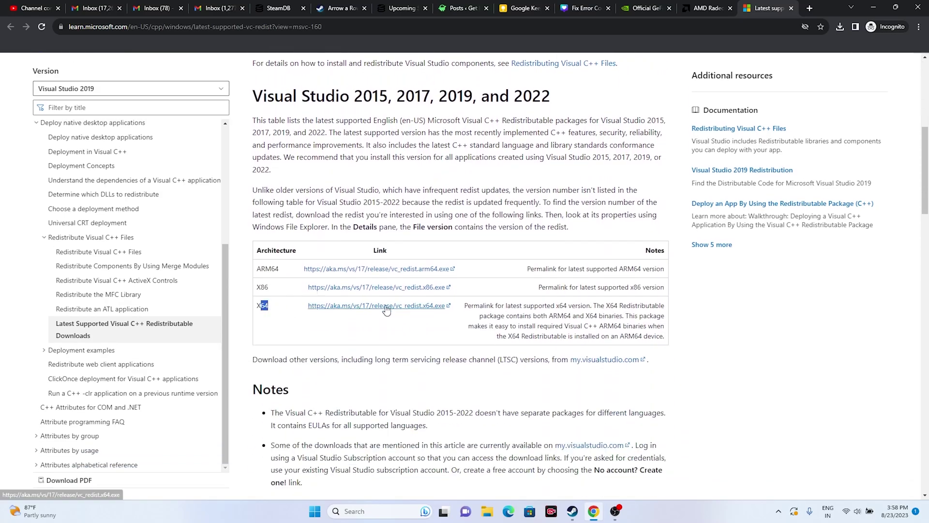
{"action": "left_click", "coordinate": [267, 300]}
{"action": "double_click", "coordinate": [260, 288]}
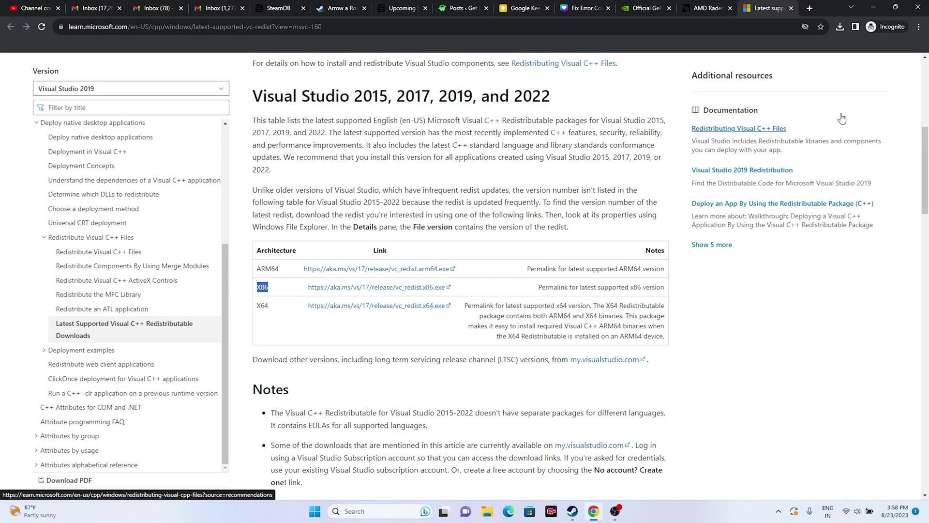
{"action": "left_click", "coordinate": [871, 10]}
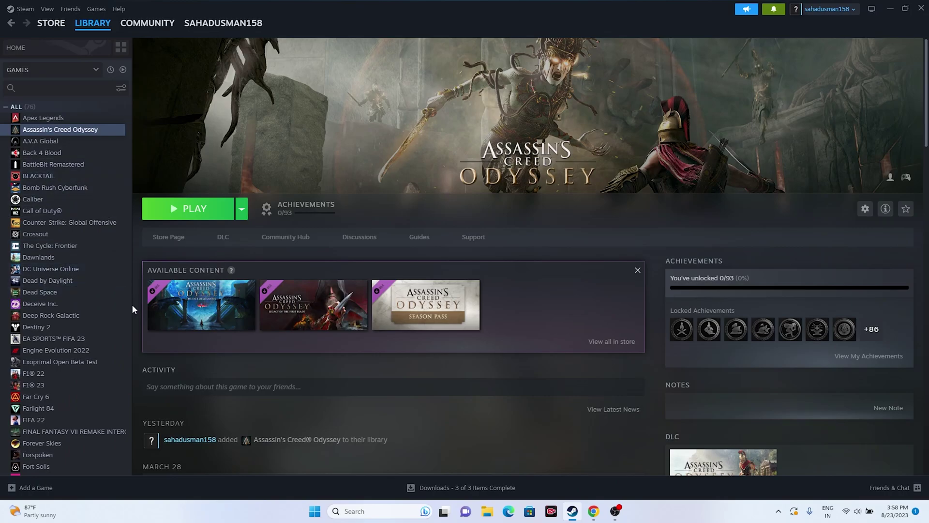
Check Assassin's Creed Odyssey's Installed Files in Steam Properties, showing a 77.47 GB install.
{"action": "right_click", "coordinate": [71, 129]}
{"action": "mouse_move", "coordinate": [103, 193]}
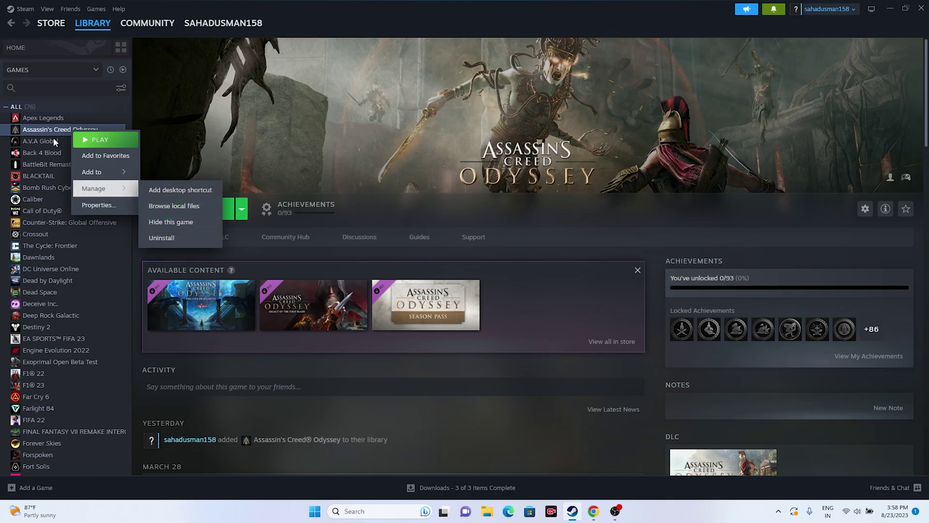
{"action": "left_click", "coordinate": [92, 206]}
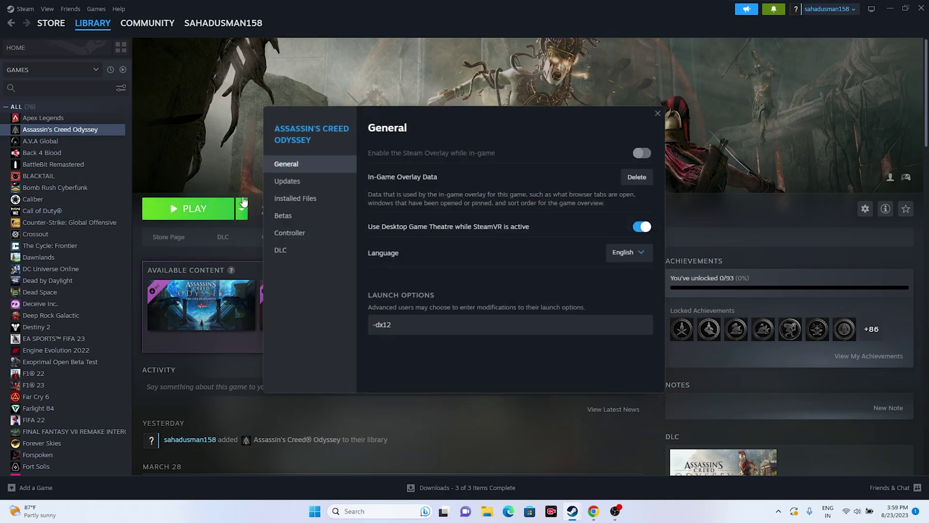
{"action": "left_click", "coordinate": [296, 197]}
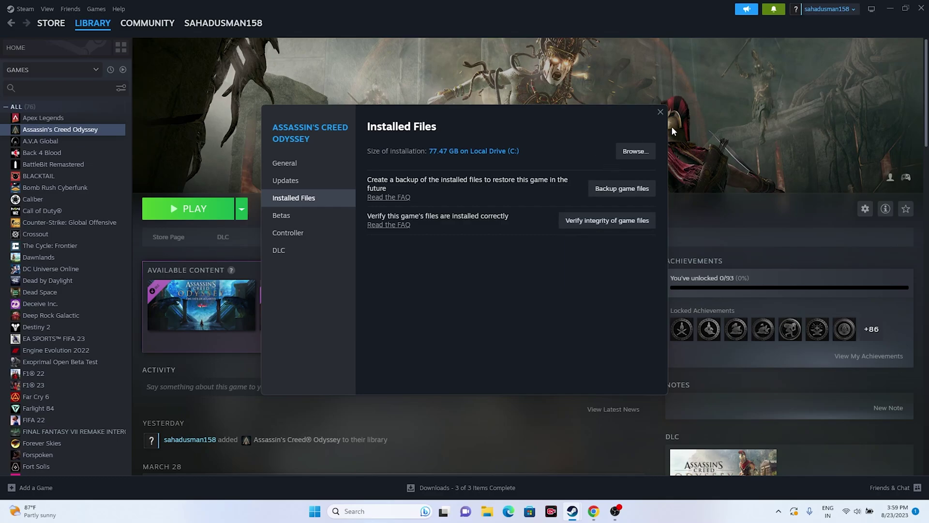
{"action": "left_click", "coordinate": [661, 112]}
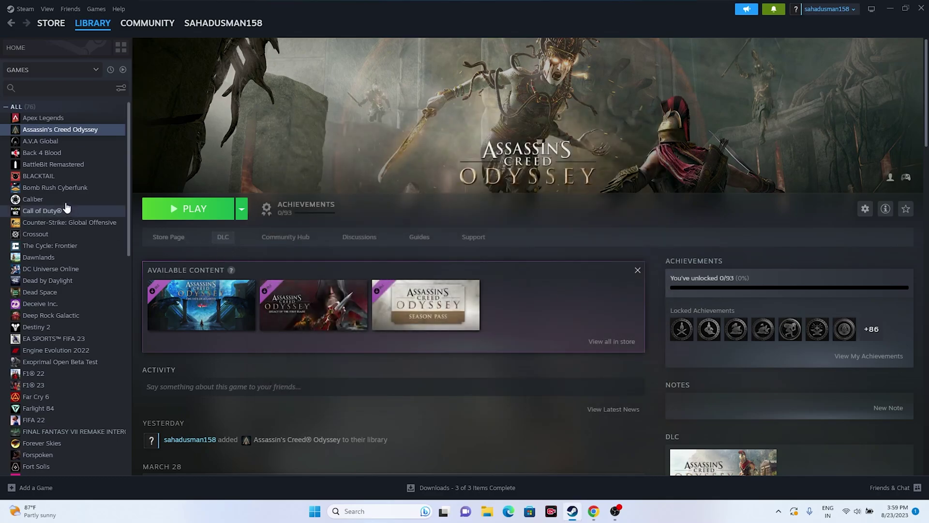
Open File Explorer at This PC, where Local Disk (C:) shows 313 GB free.
{"action": "right_click", "coordinate": [76, 135]}
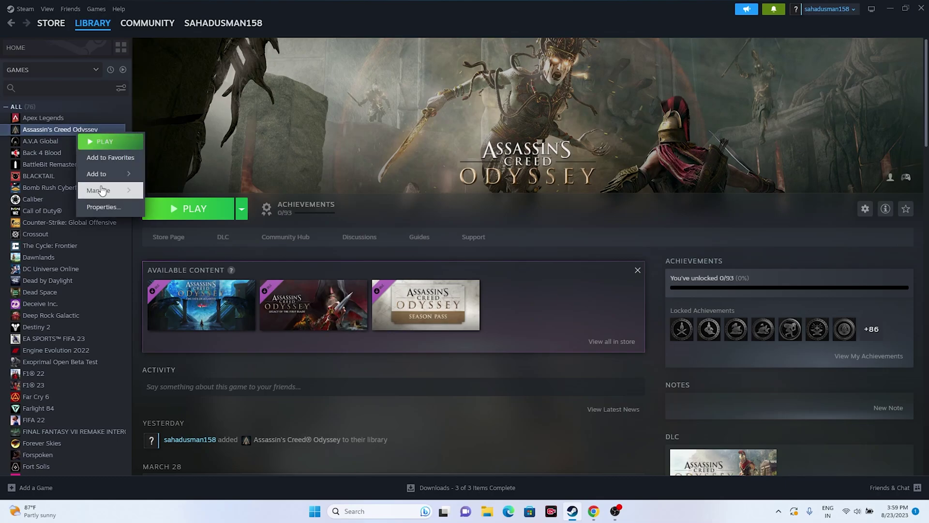
{"action": "left_click", "coordinate": [566, 405]}
{"action": "left_click", "coordinate": [488, 512]}
{"action": "left_click", "coordinate": [36, 308]}
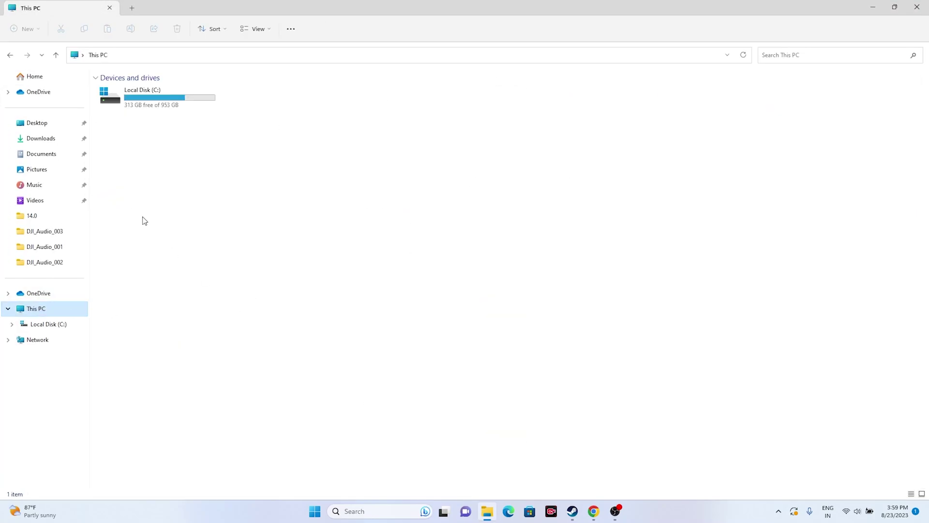